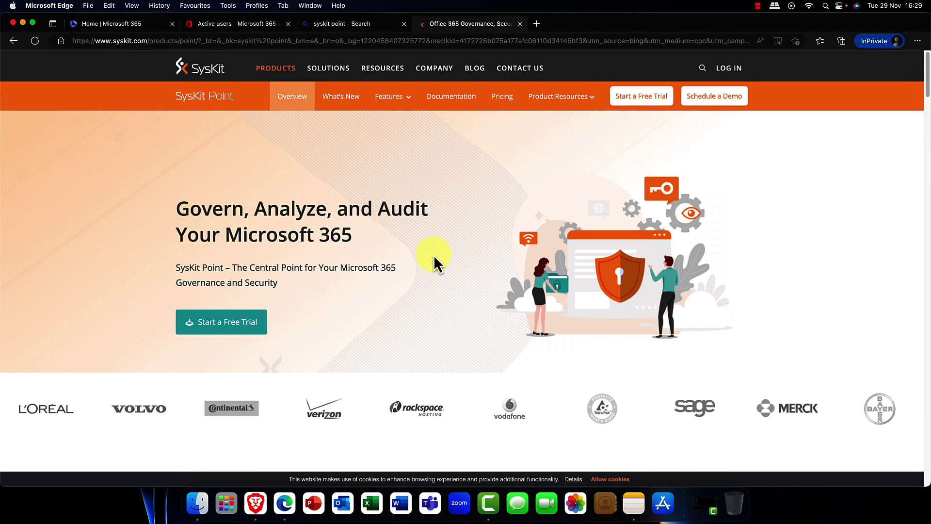
Step: Open the SysKit Point free-trial sign-up form from the SysKit website
mouse_move(312, 73)
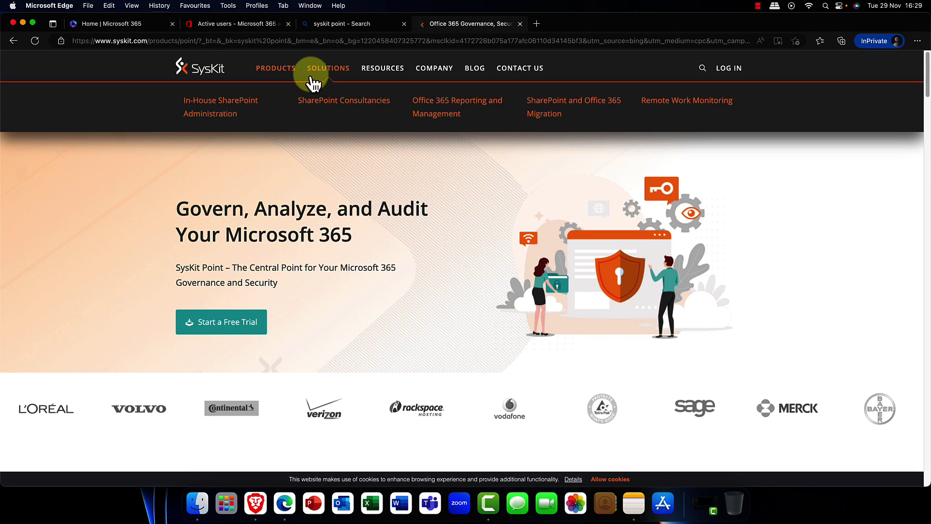
mouse_move(274, 74)
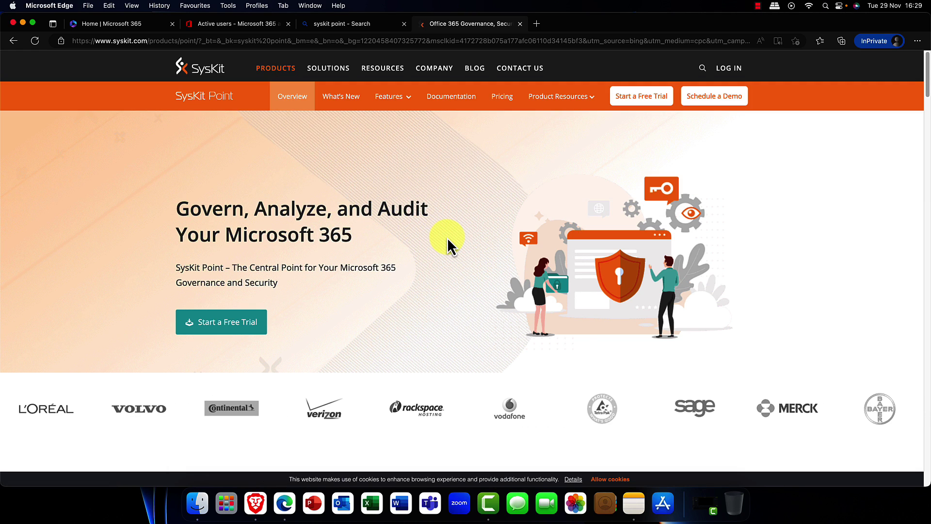
left_click(231, 326)
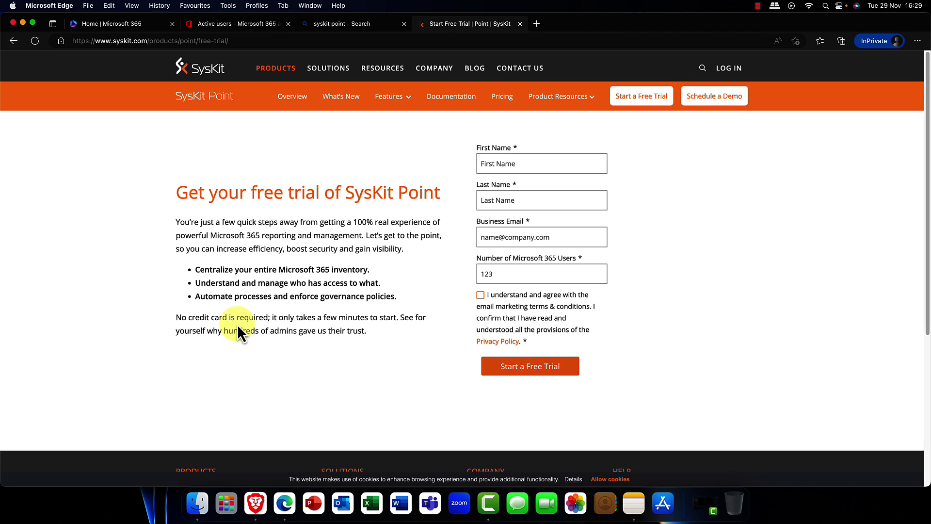
Step: Enter first and last name, paste the business email, set 50 users, and submit the trial request
left_click(532, 167)
type("Andy")
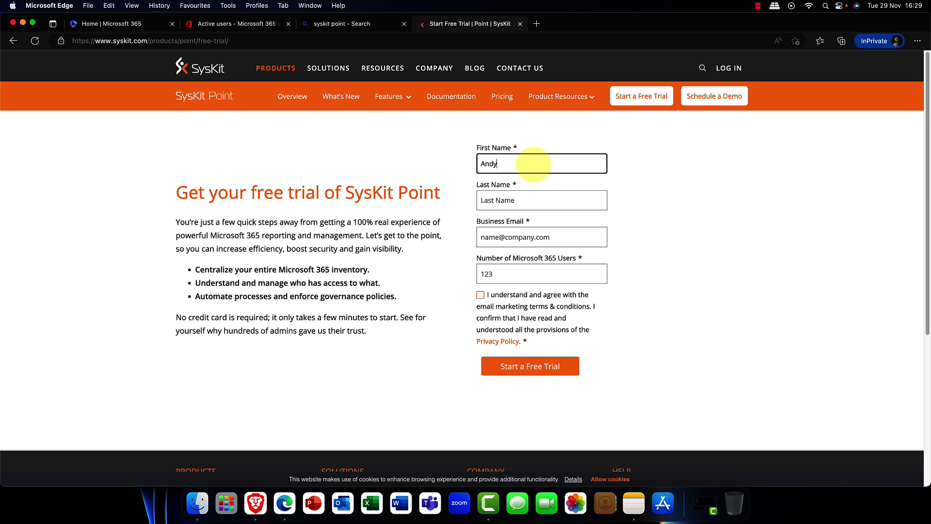
key("Tab")
type("M")
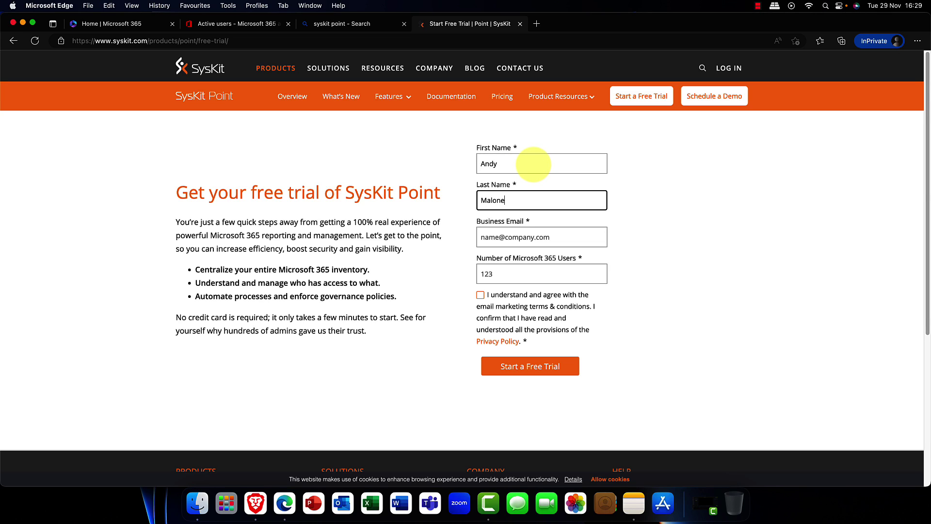
key("Tab")
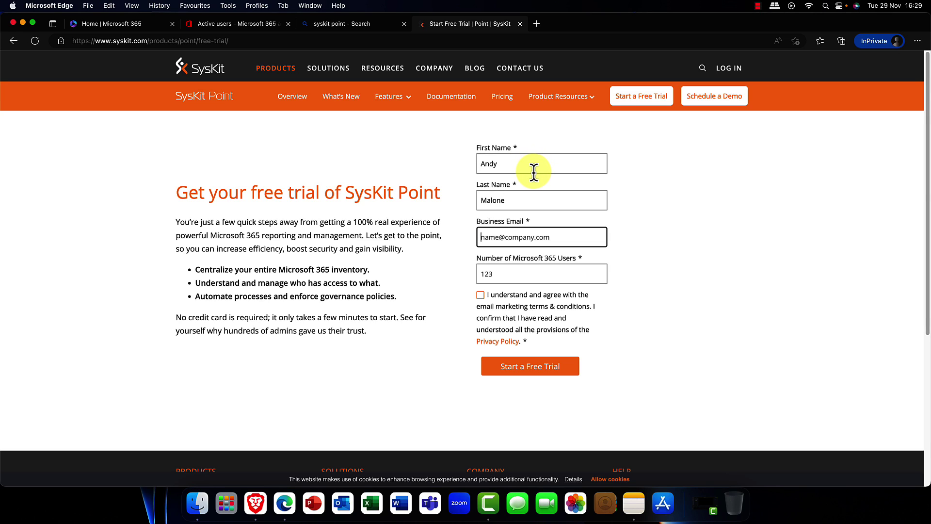
key("super+v")
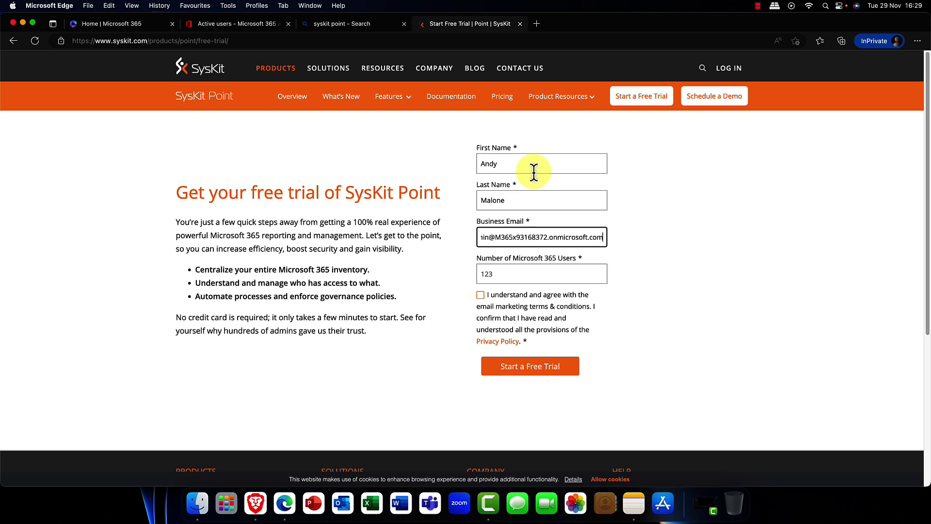
left_click(534, 274)
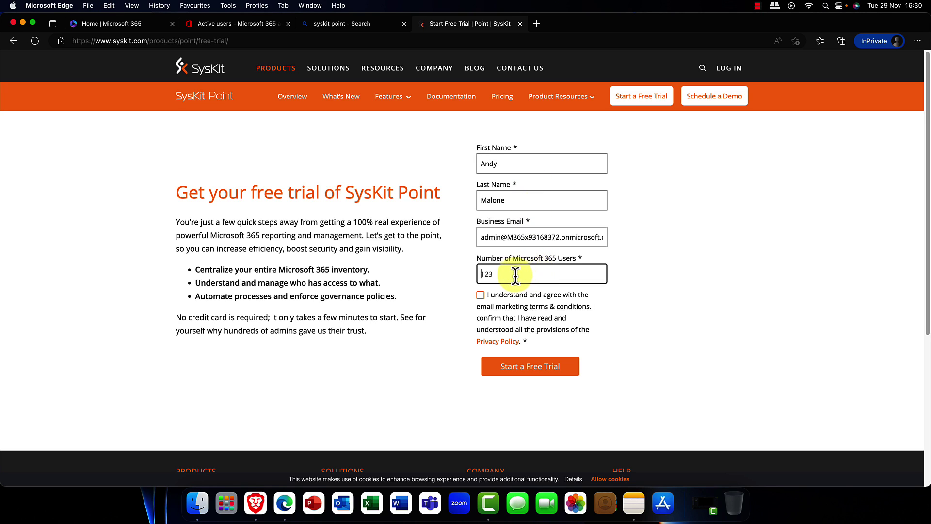
type("50")
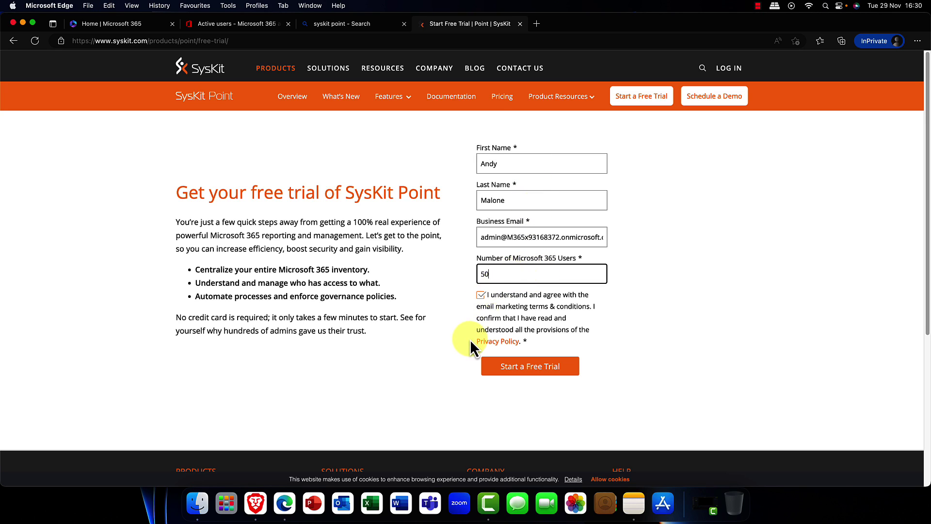
left_click(528, 368)
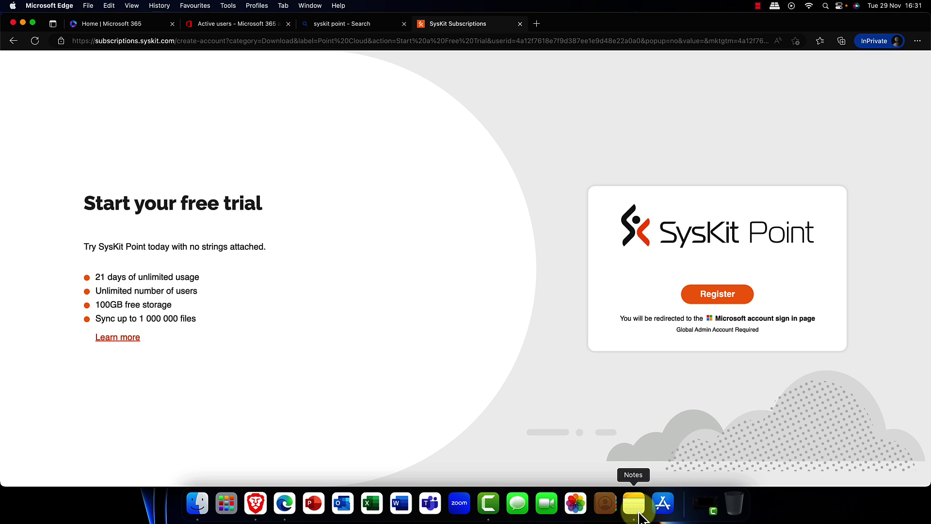
Step: Register with the signed-in admin account and accept SysKit 365 Subscriptions permissions for the organisation
left_click(702, 303)
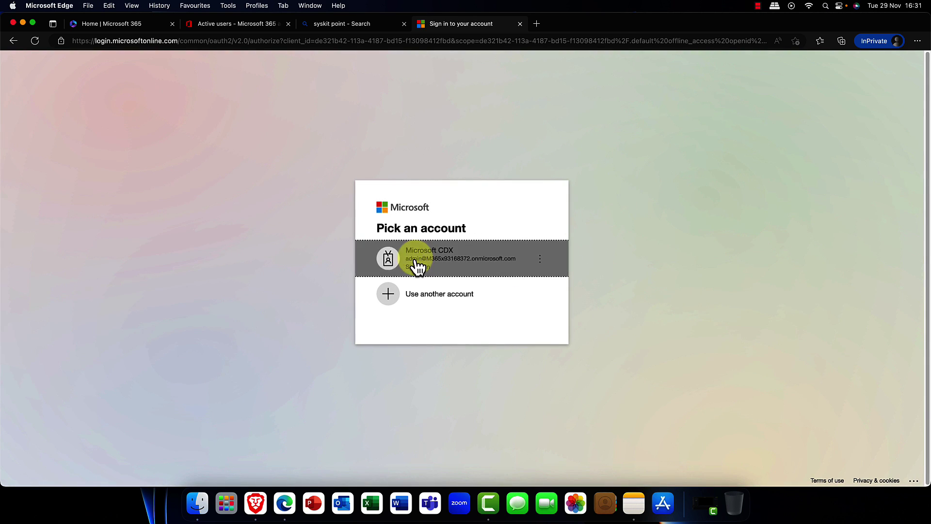
left_click(416, 262)
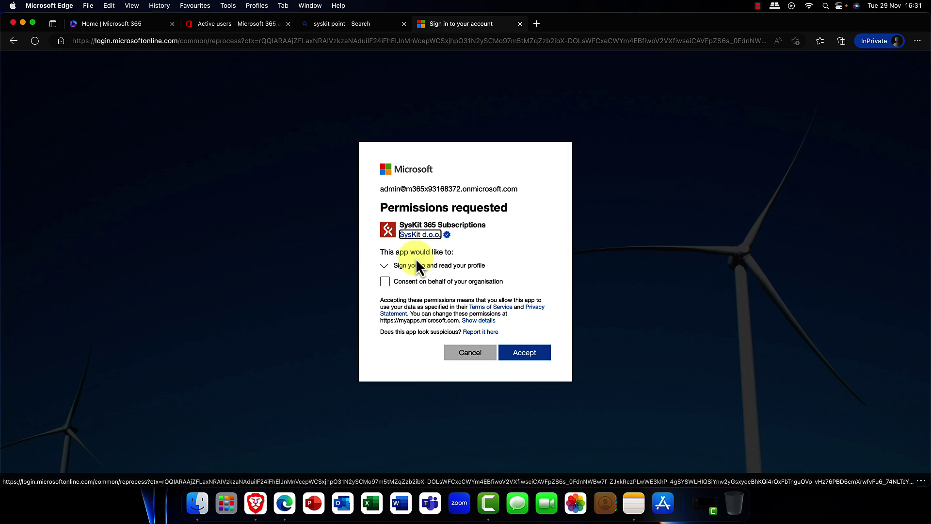
left_click(385, 282)
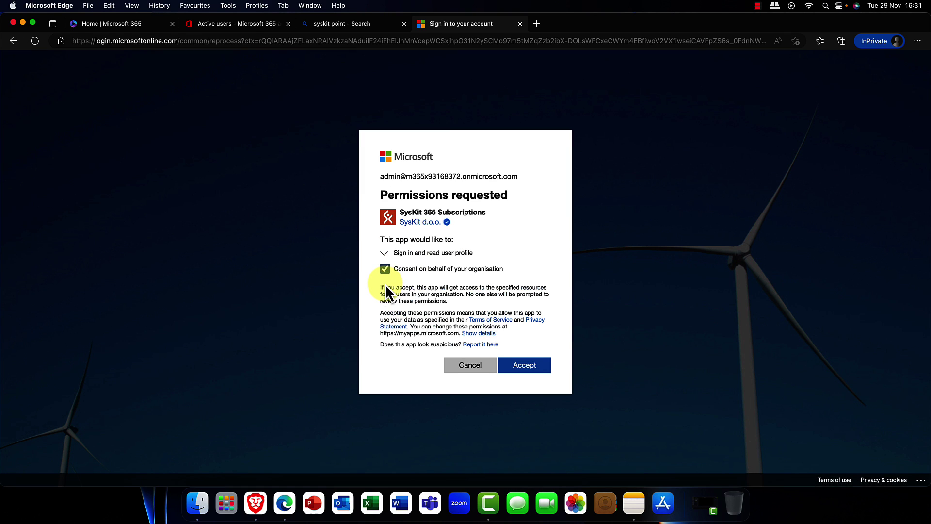
left_click(385, 253)
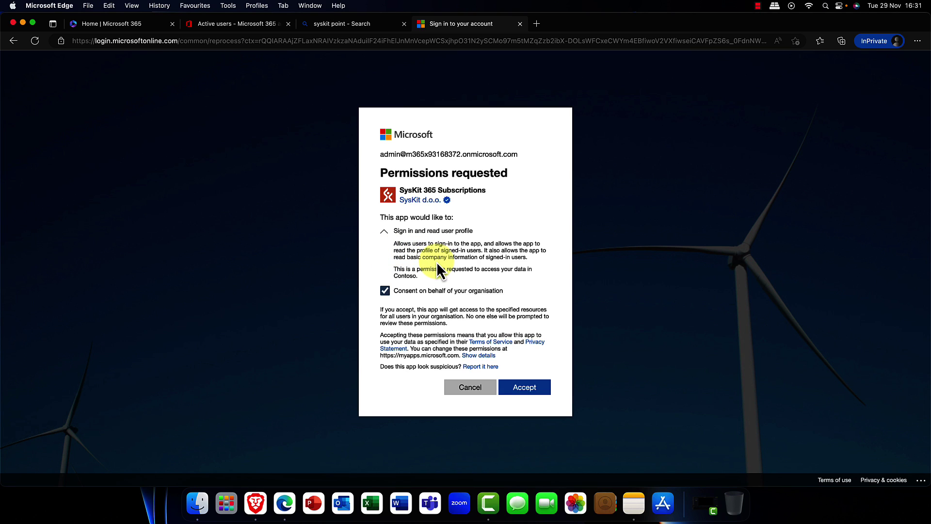
left_click(524, 388)
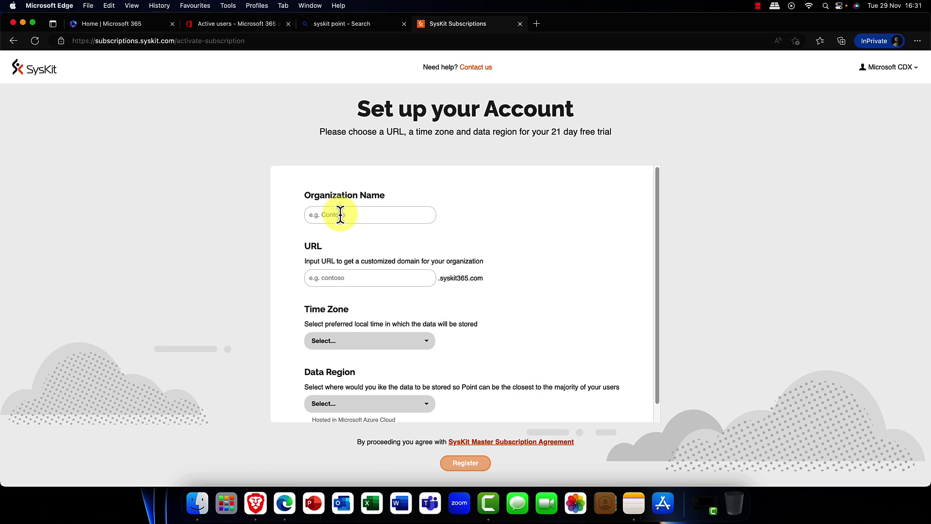
Step: Enter organization name 'CDX Demo' and custom URL 'Adatum'
left_click(341, 214)
type("CD")
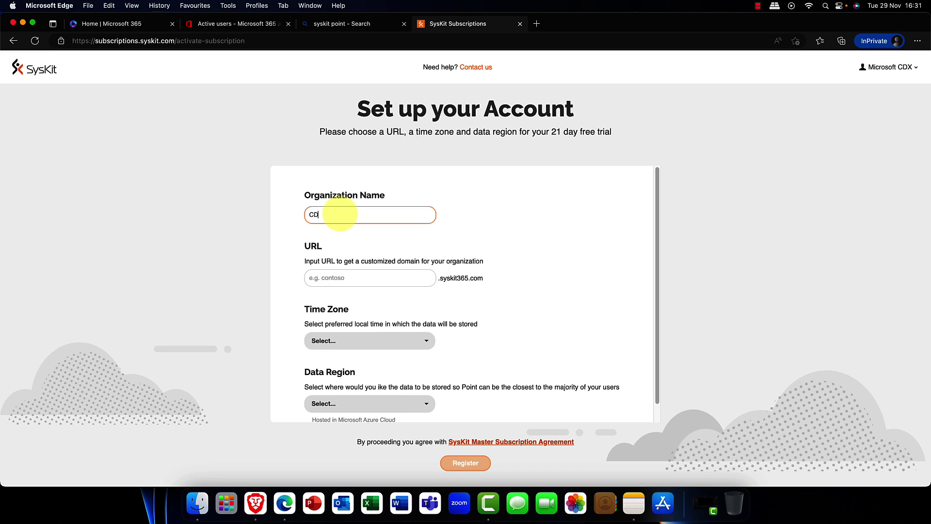
type("X Demo")
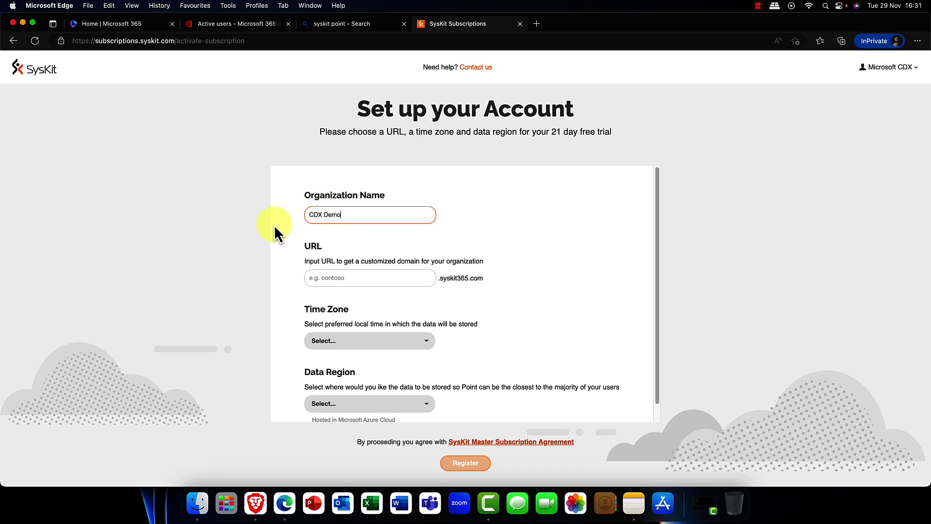
left_click(381, 284)
type("Adatum")
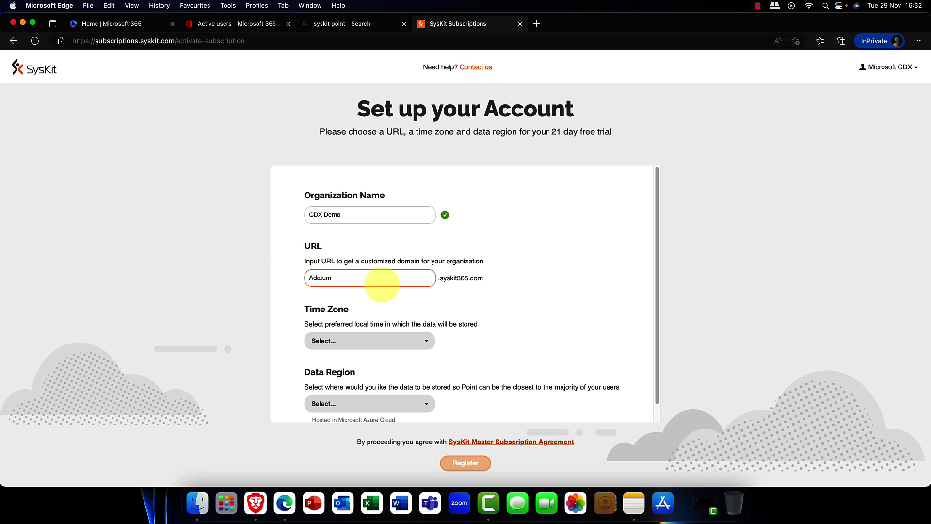
Step: Choose GMT Greenwich Mean Time and the USA data region, then register the account
left_click(375, 347)
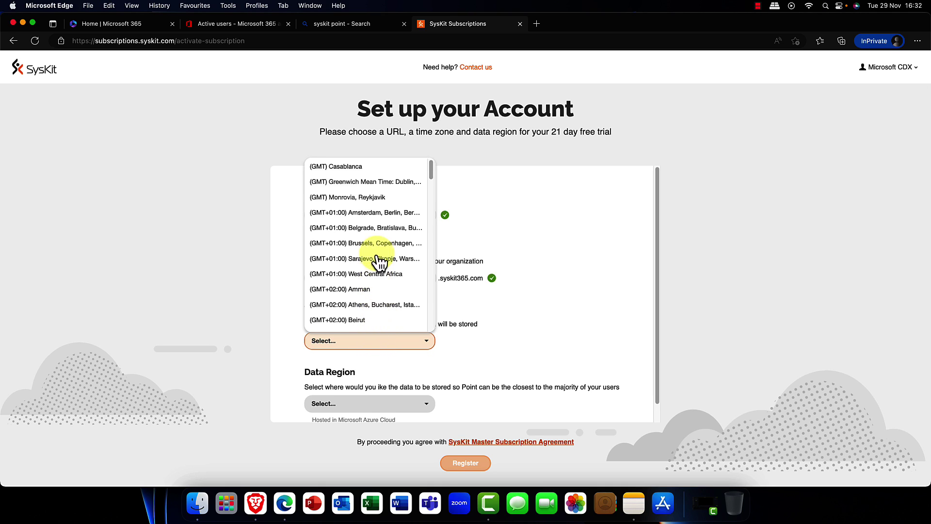
left_click(365, 183)
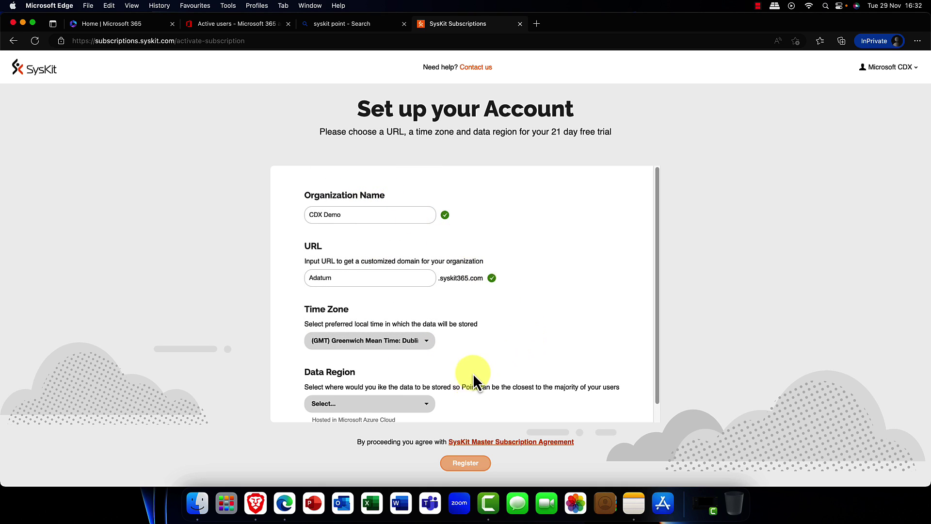
scroll(471, 377, "down", 1)
left_click(427, 386)
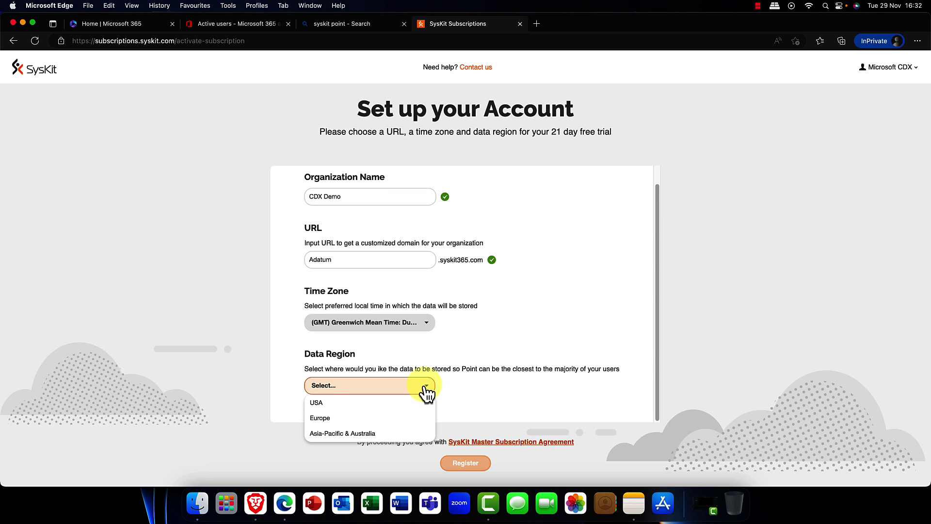
left_click(388, 402)
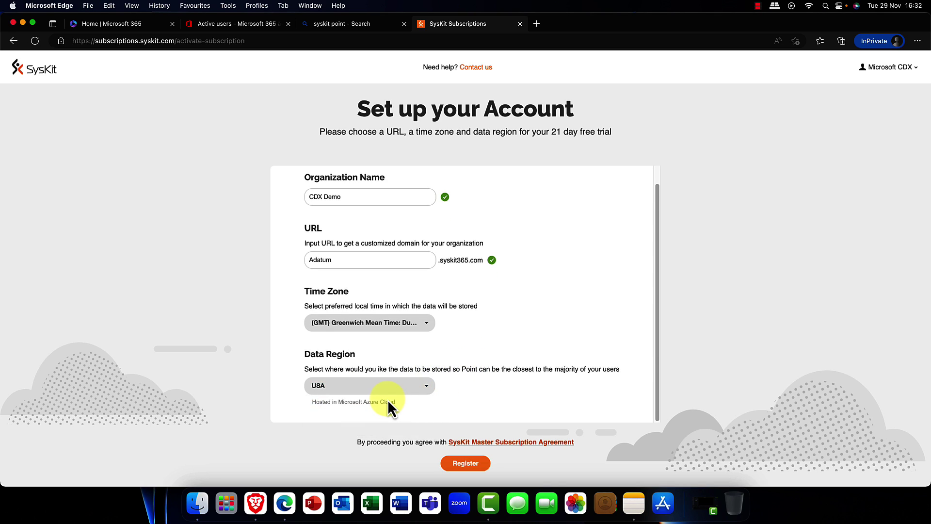
left_click(426, 387)
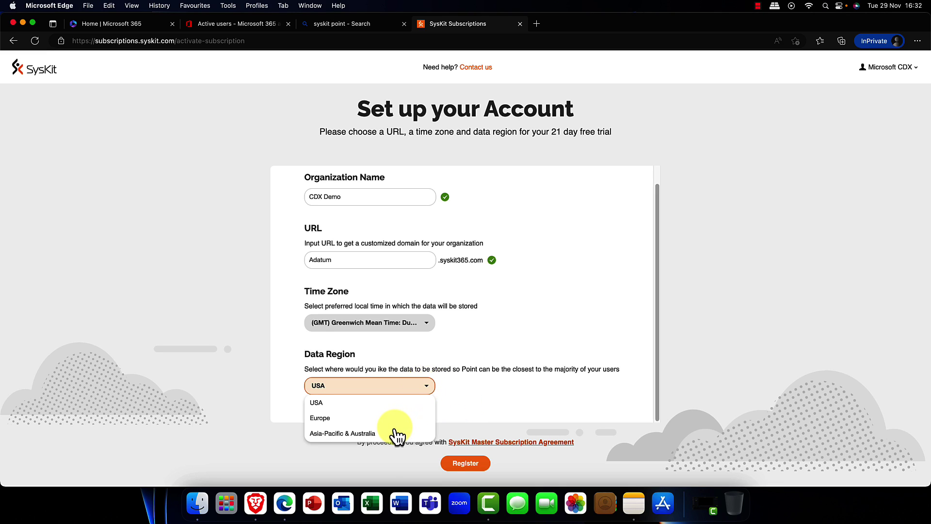
left_click(381, 403)
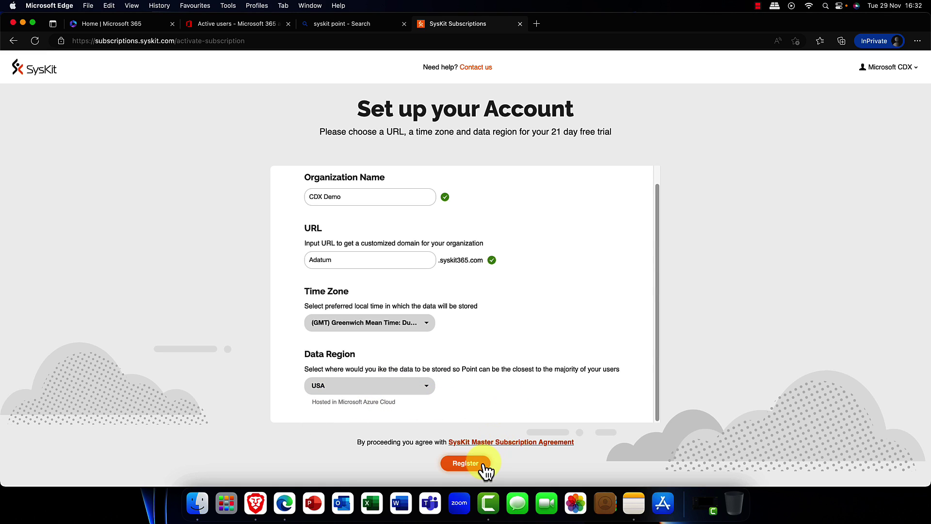
left_click(468, 462)
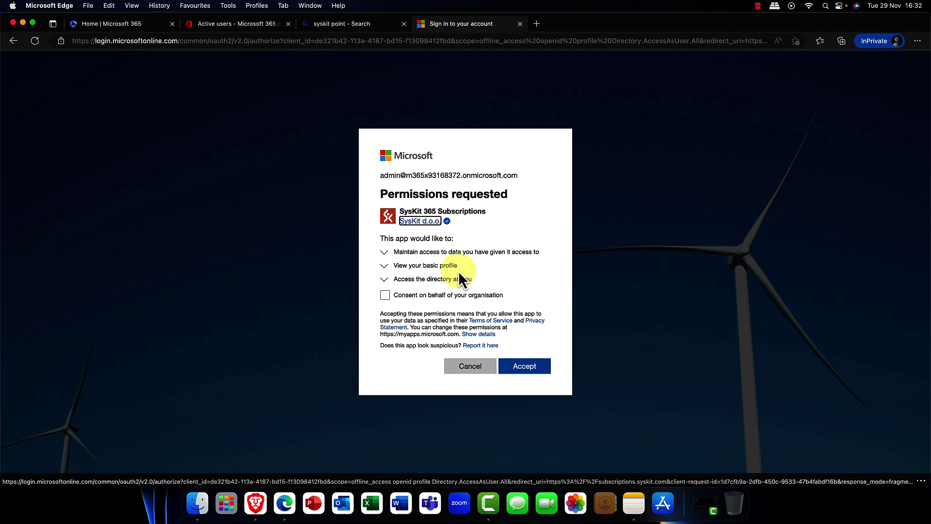
Step: Consent for the whole organisation and accept the directory access permissions
left_click(385, 295)
left_click(526, 379)
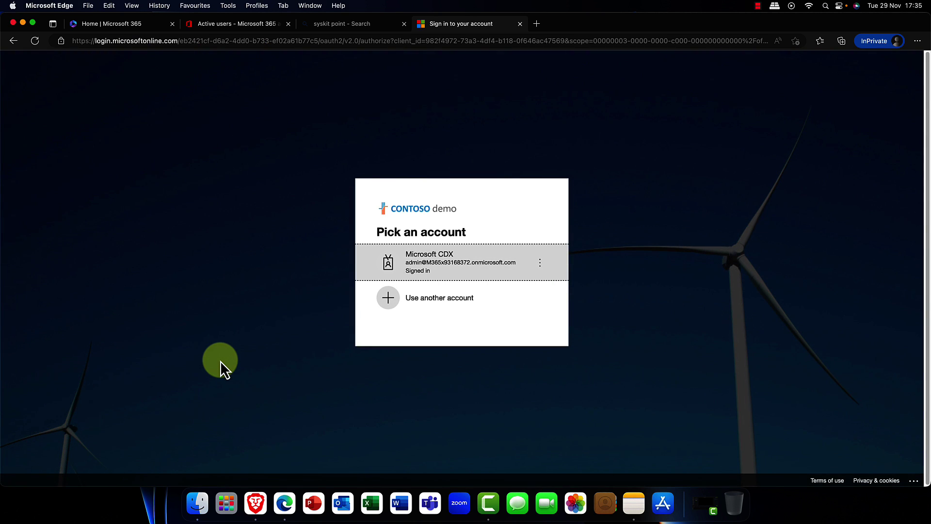
Step: Sign into SysKit Point with the admin account, then return to the Microsoft 365 home page
left_click(442, 263)
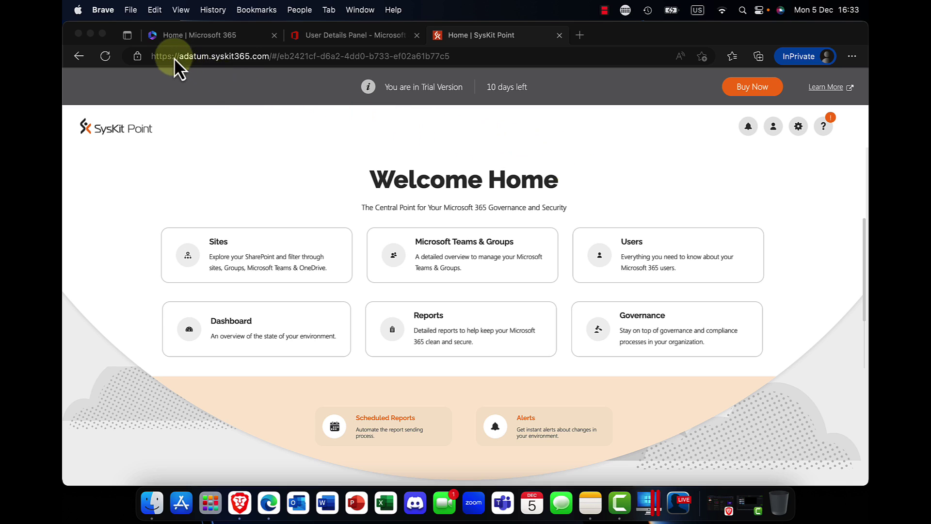
left_click(187, 37)
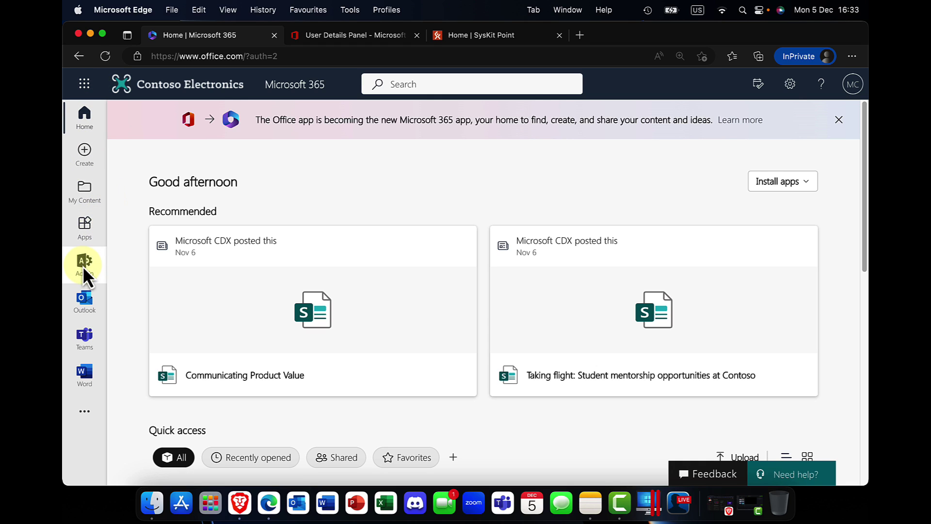
Step: Go to the admin center's Active teams and groups list
left_click(314, 38)
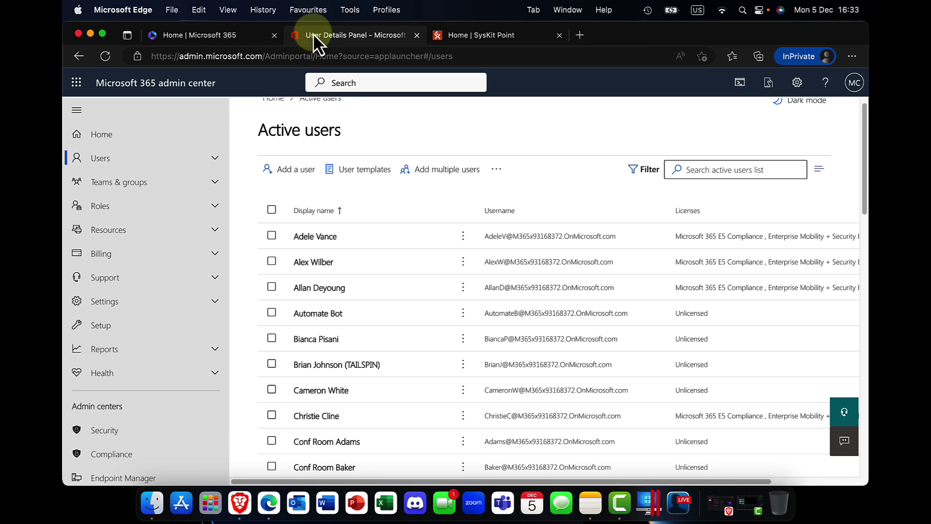
left_click(120, 183)
left_click(135, 203)
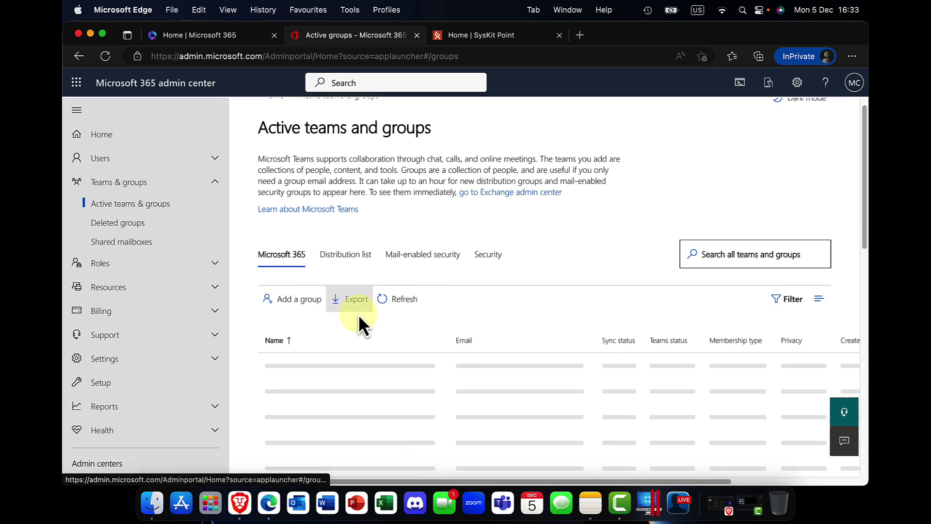
scroll(359, 314, "down", 3)
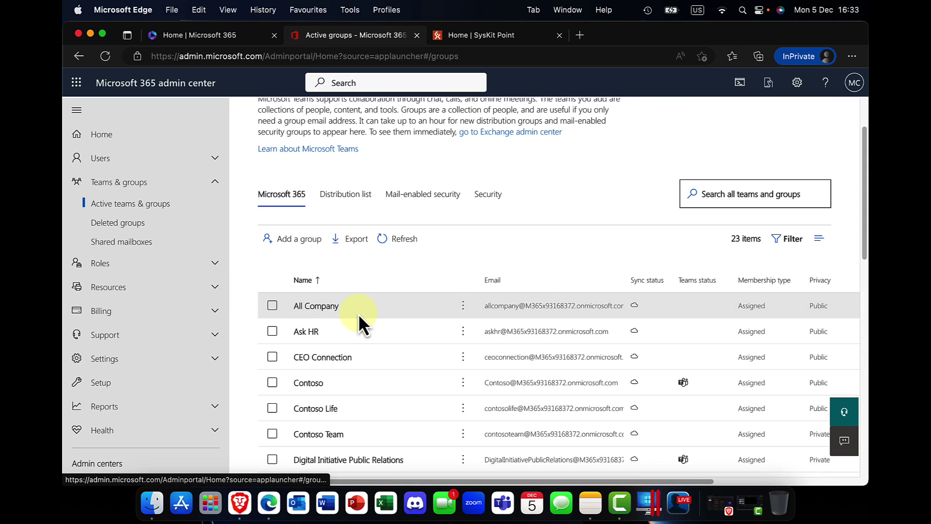
Step: Review the Ask HR group's owners, members and site visitors
left_click(309, 331)
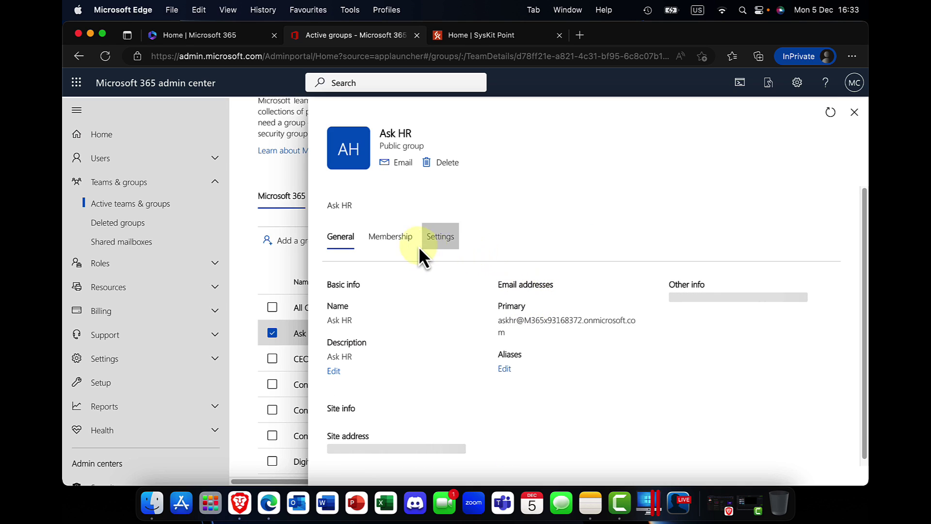
left_click(380, 243)
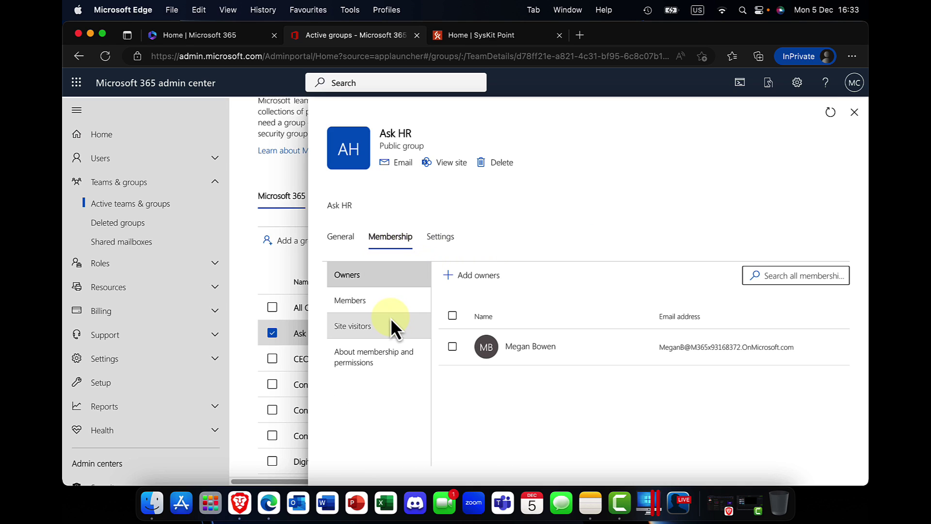
left_click(362, 299)
left_click(364, 323)
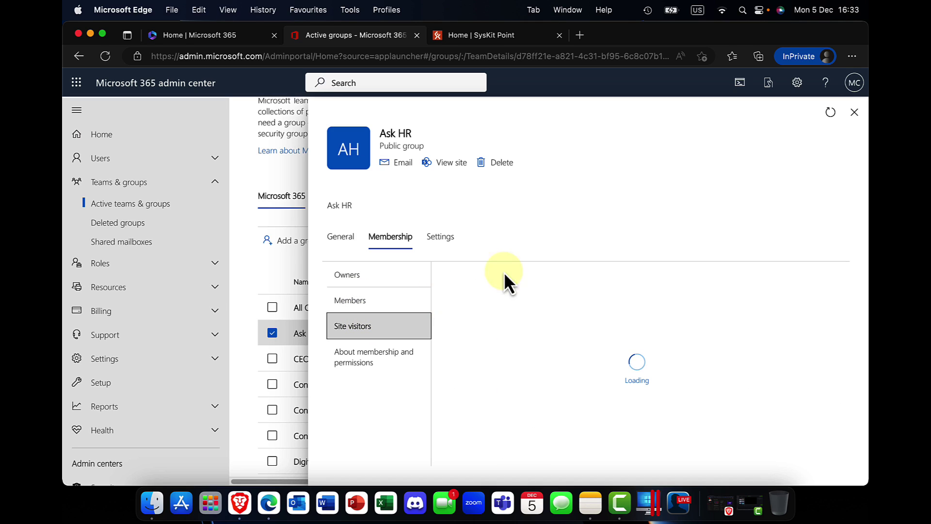
Step: Close the Ask HR details and open the Active users list
left_click(853, 111)
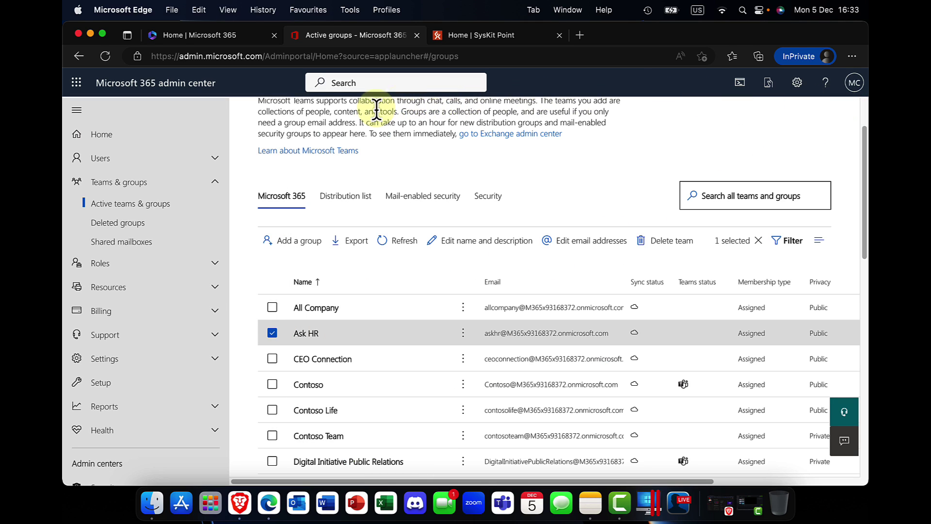
left_click(216, 182)
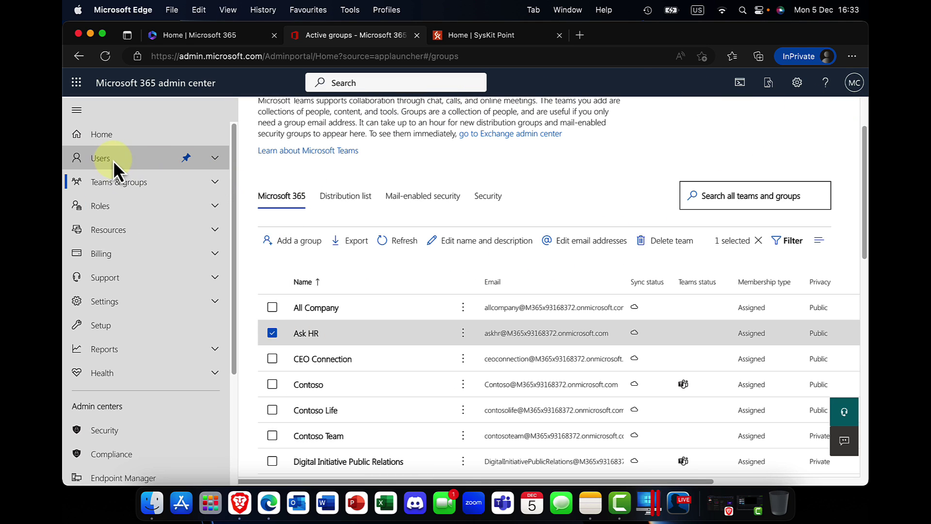
left_click(112, 160)
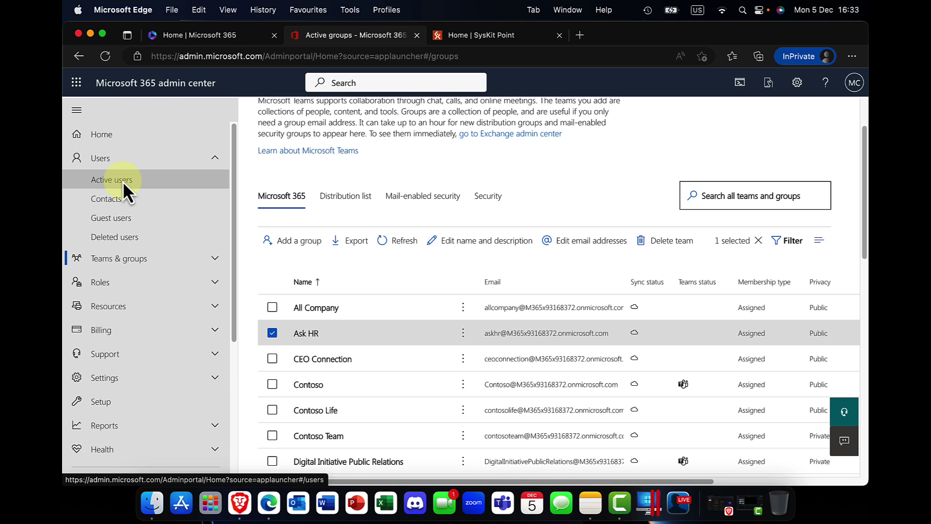
left_click(123, 182)
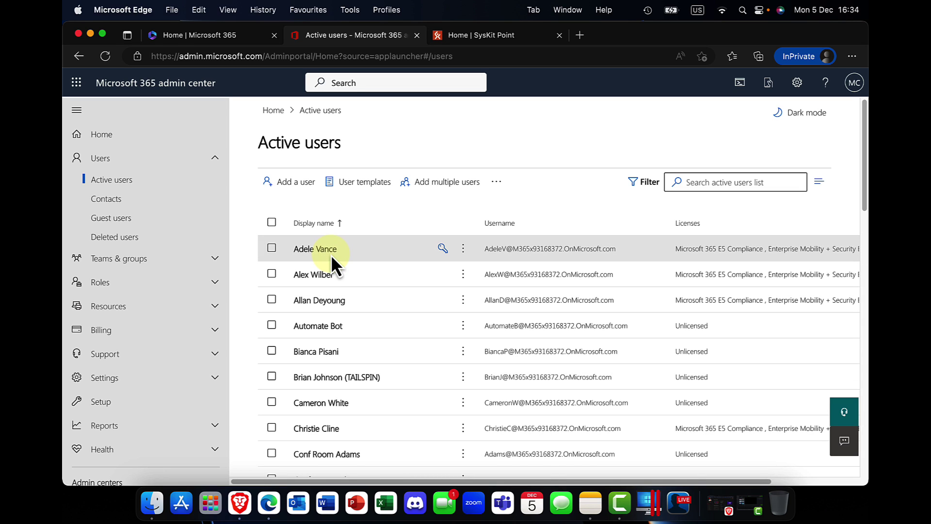
Step: Review a user's details from the Active users list, then close them
left_click(315, 274)
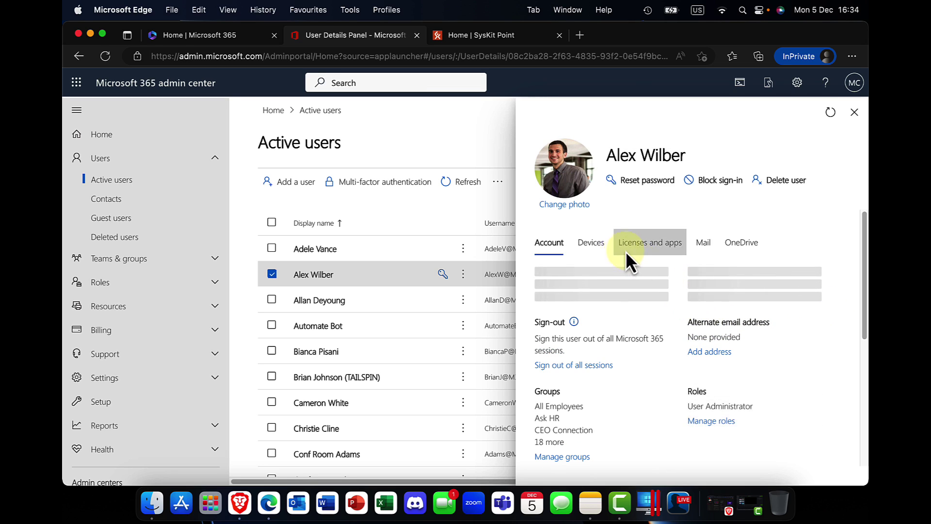
scroll(577, 346, "down", 5)
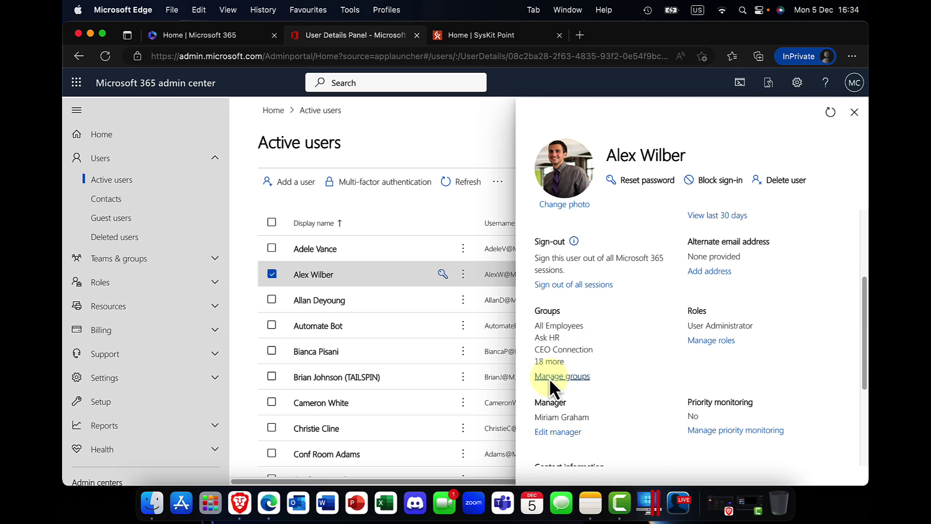
left_click(855, 113)
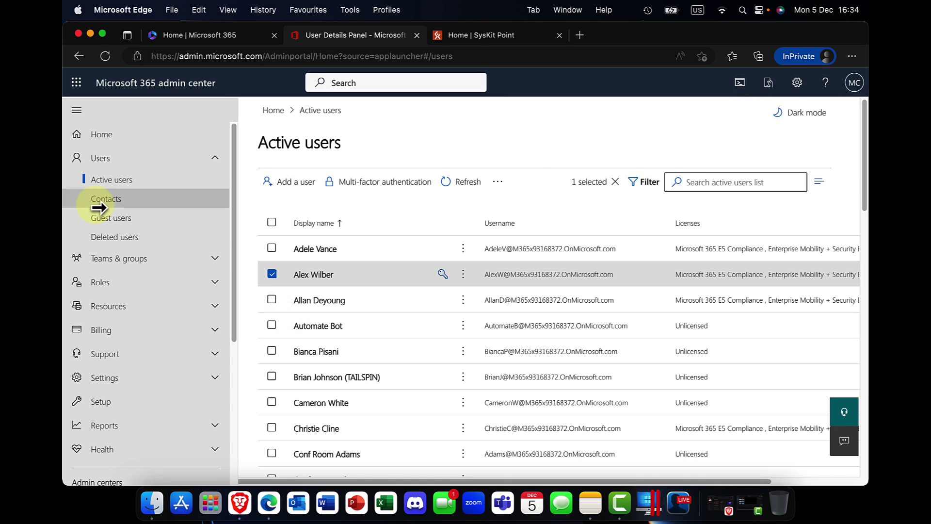
Step: Collapse the Users section, deselect the user, and scroll through the users list
left_click(214, 157)
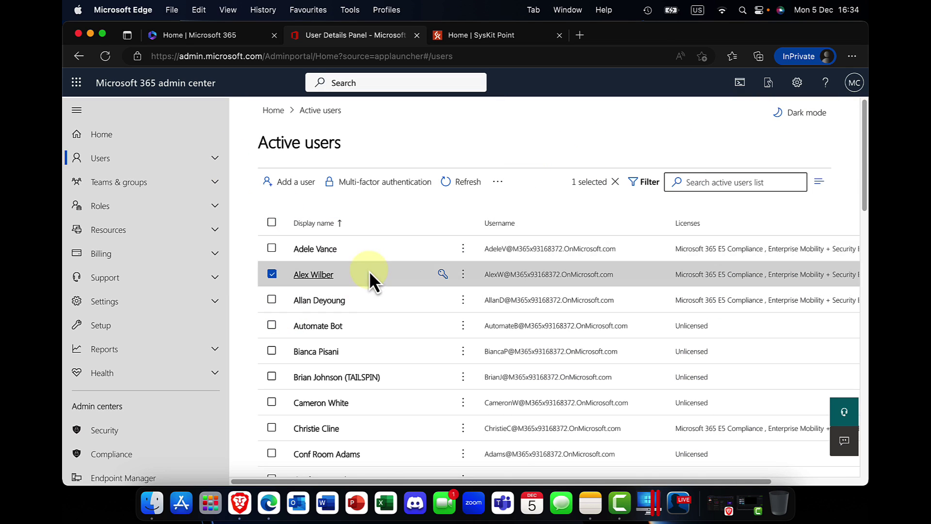
scroll(374, 284, "down", 3)
scroll(375, 284, "up", 3)
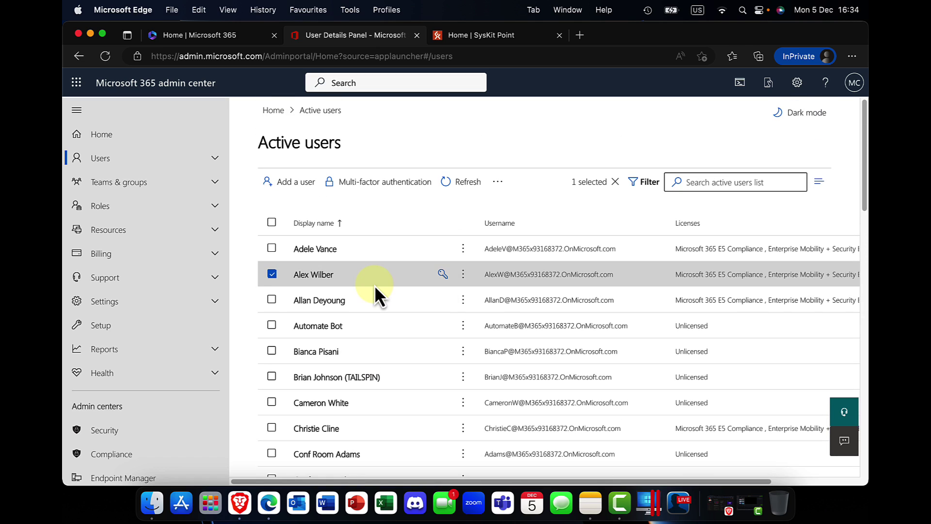
left_click(273, 275)
scroll(274, 275, "right", 4)
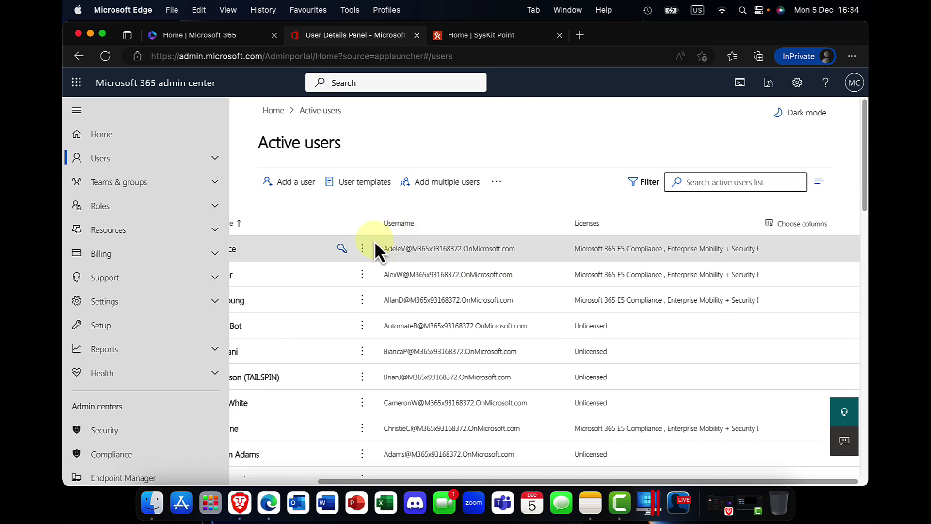
scroll(387, 250, "left", 3)
scroll(387, 255, "left", 1)
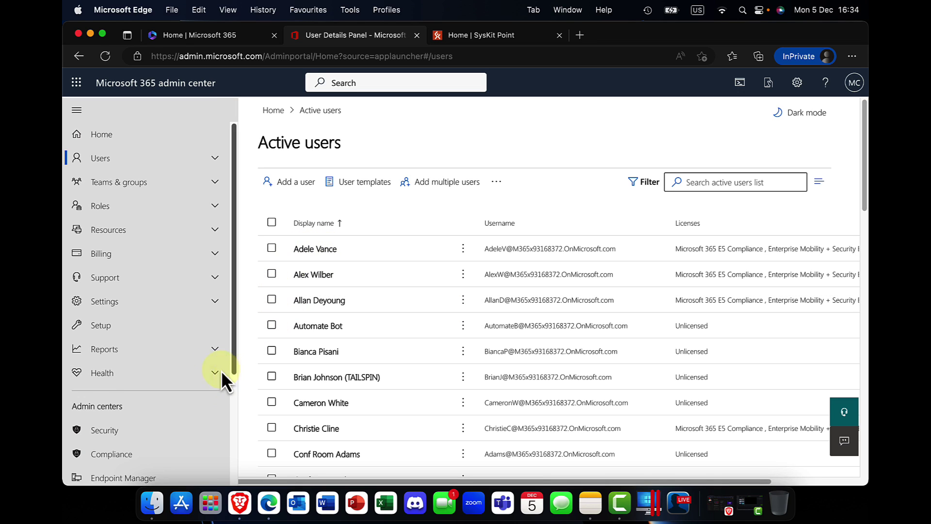
scroll(146, 383, "down", 1)
scroll(135, 390, "down", 5)
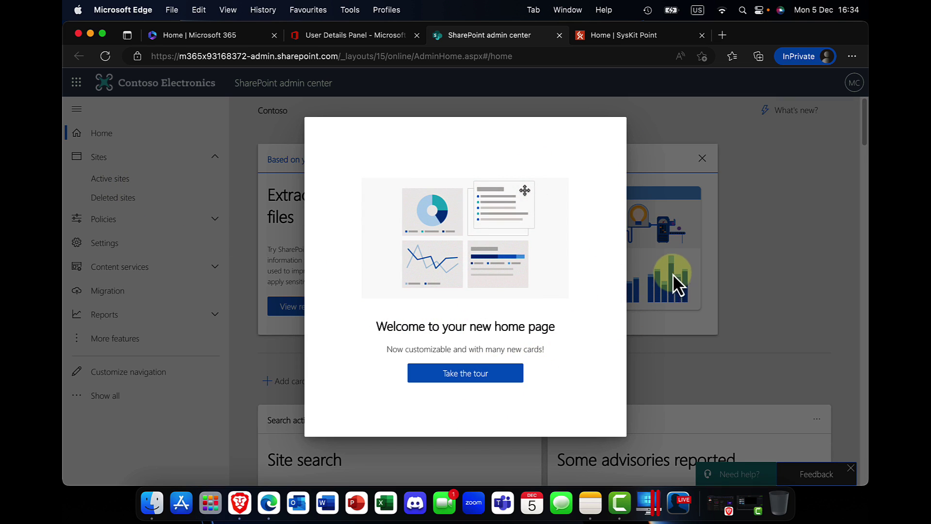
Step: Dismiss the welcome message and browse the Active sites table's columns
left_click(781, 194)
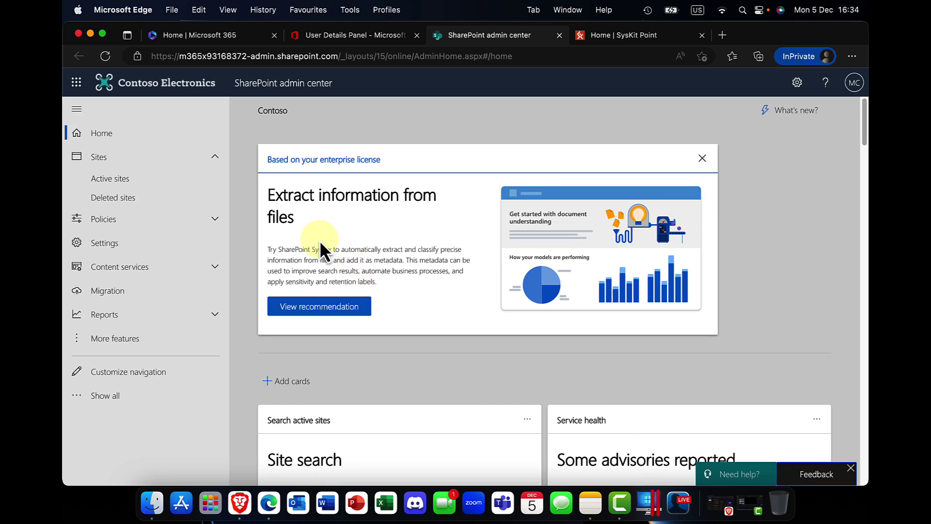
left_click(162, 178)
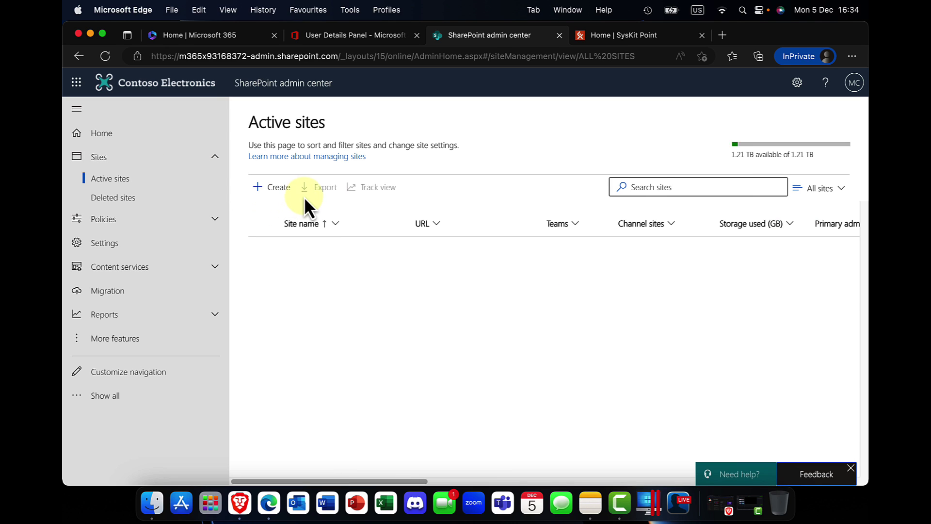
scroll(380, 267, "right", 3)
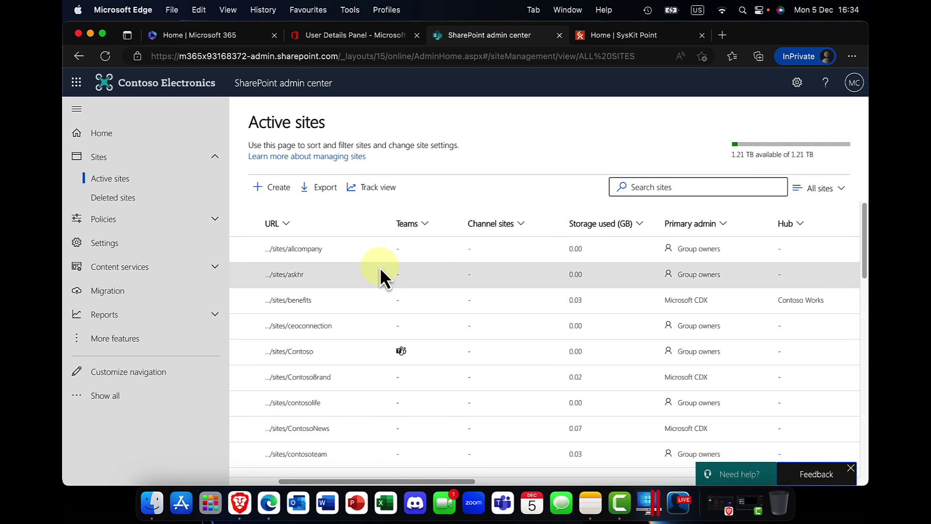
scroll(380, 267, "right", 8)
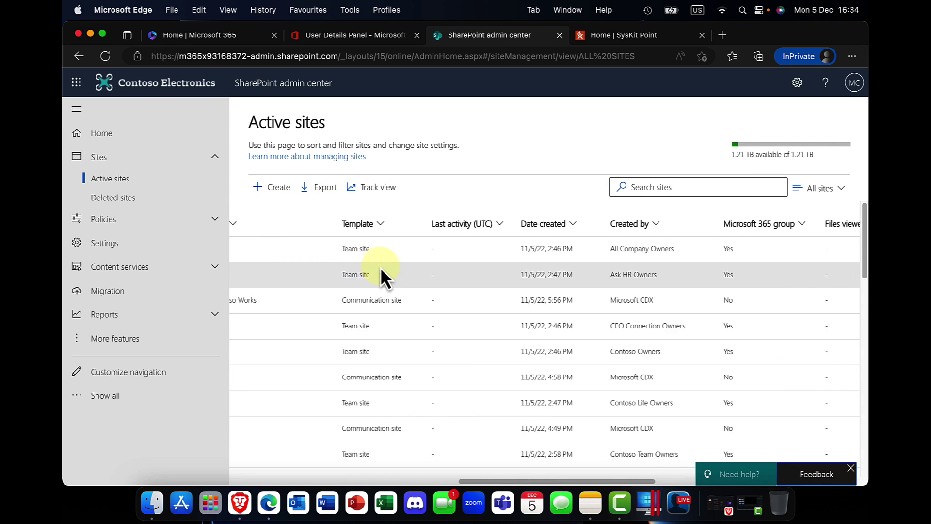
scroll(380, 267, "right", 1)
scroll(548, 269, "left", 12)
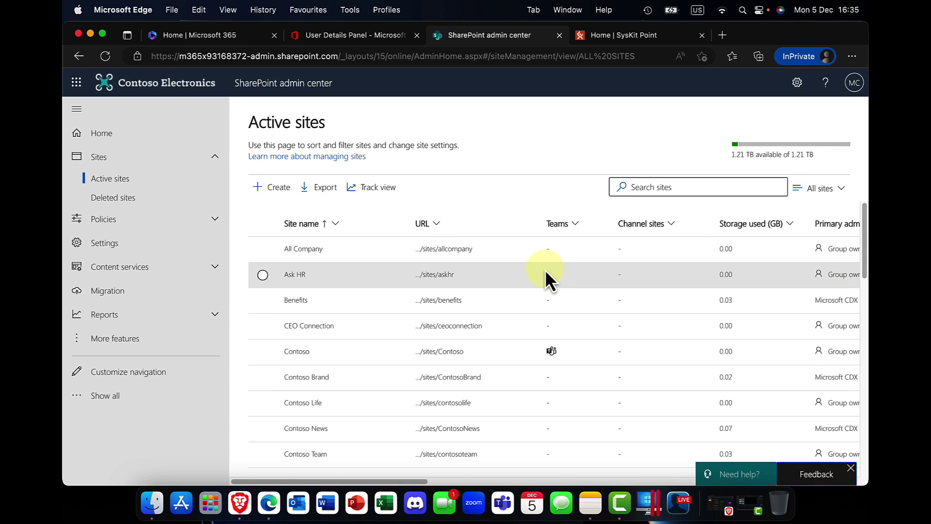
Step: Collapse Sites and briefly check Active users before returning to Active sites
left_click(222, 156)
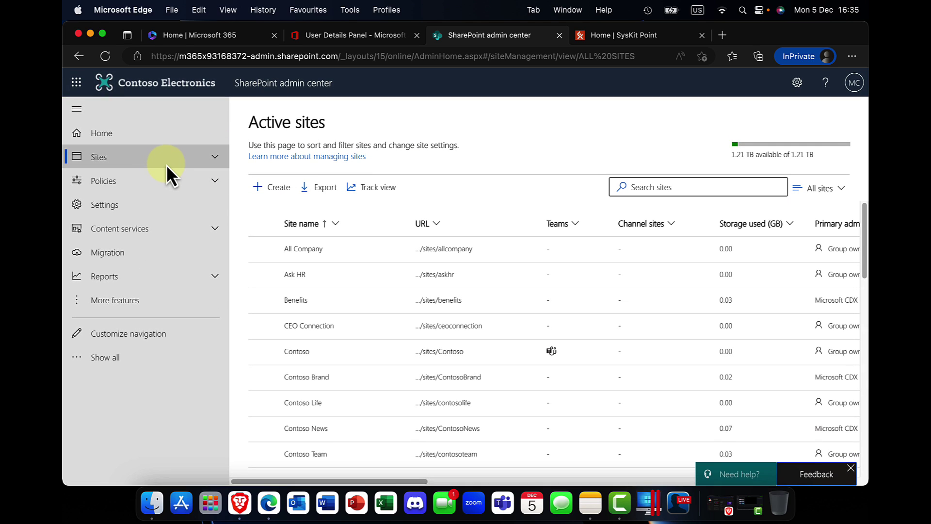
left_click(342, 35)
left_click(459, 36)
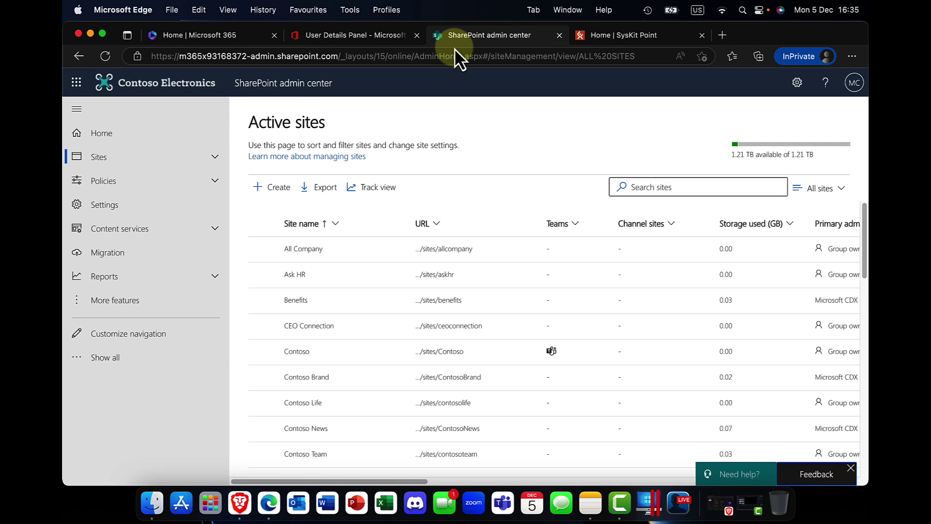
Step: Switch to the Home | SysKit Point browser tab
left_click(618, 39)
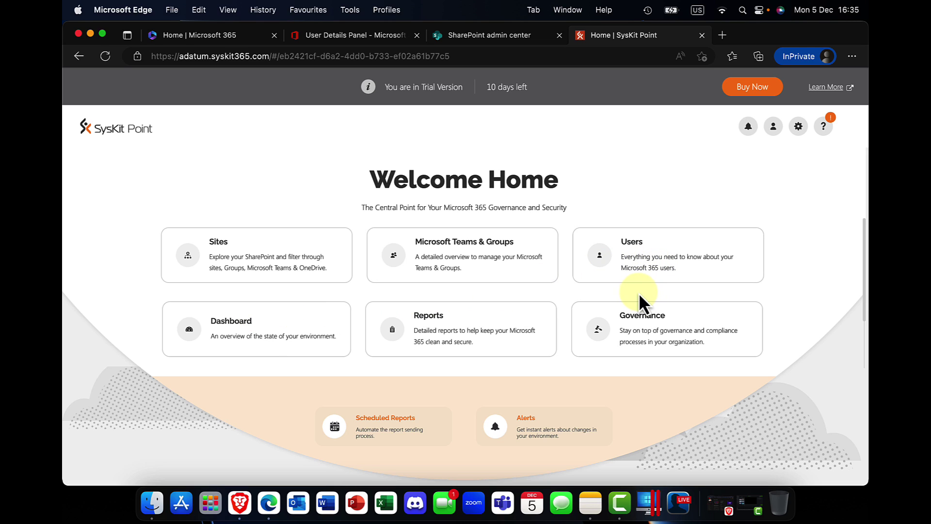
Step: Open the tenant dashboard and zoom the browser out so more cards fit
left_click(235, 327)
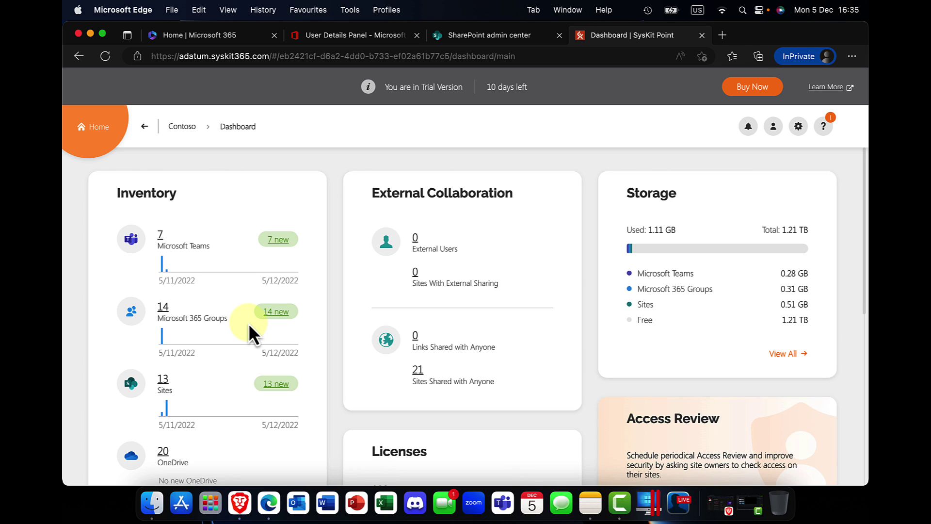
scroll(270, 306, "down", 1)
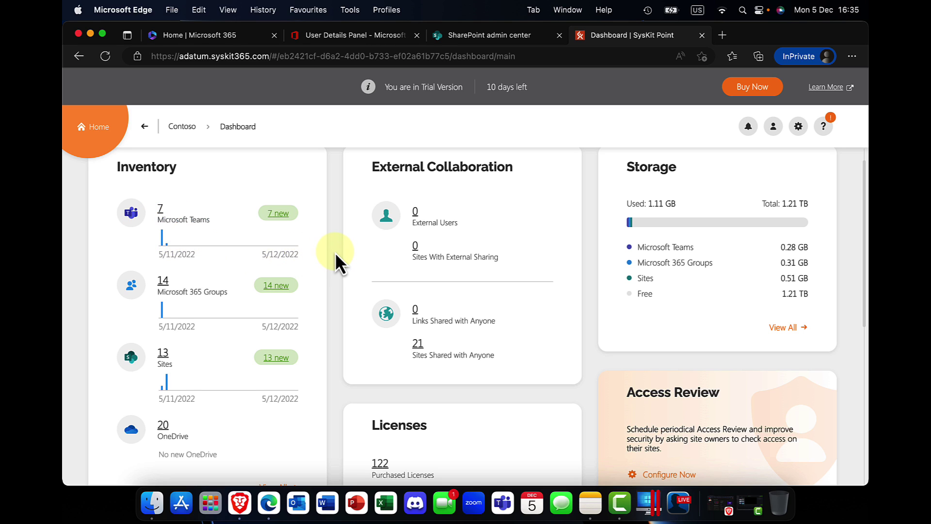
scroll(252, 298, "down", 2)
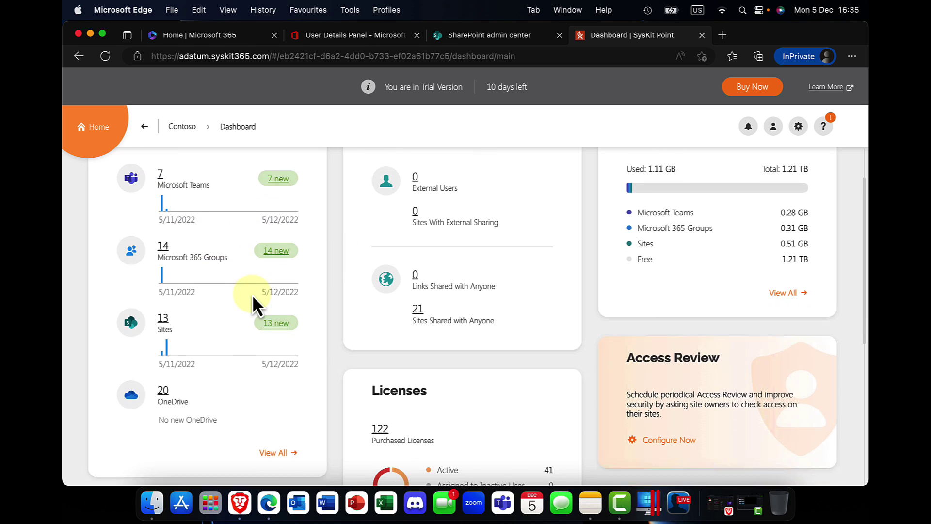
scroll(232, 278, "down", 1)
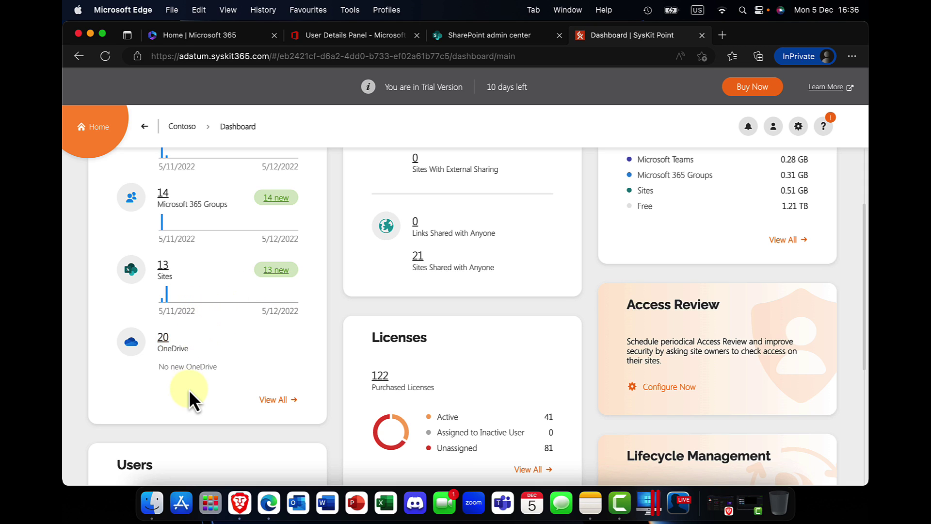
key("super+plus")
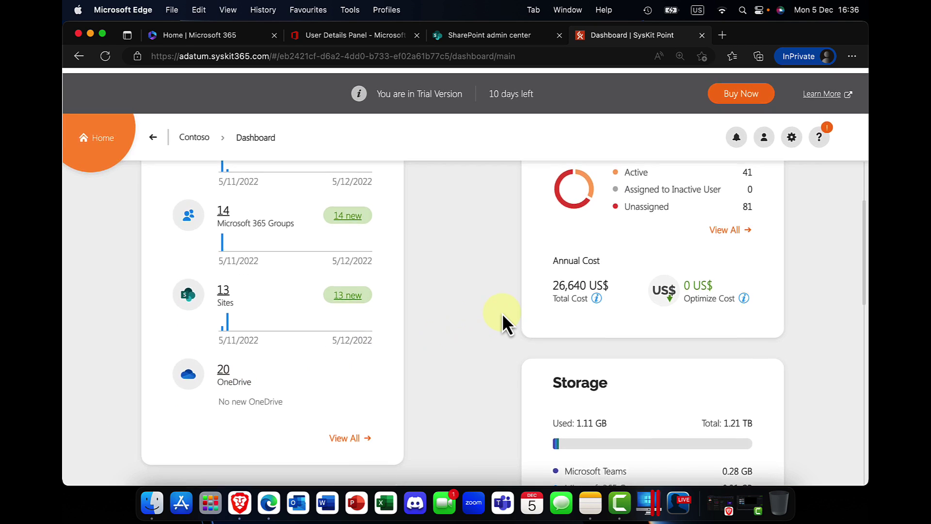
scroll(502, 323, "up", 5)
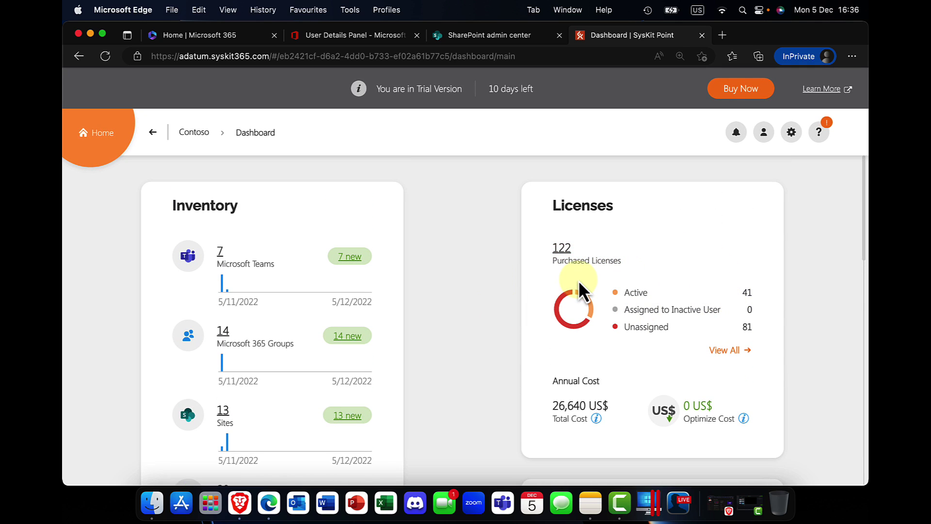
key("super+minus")
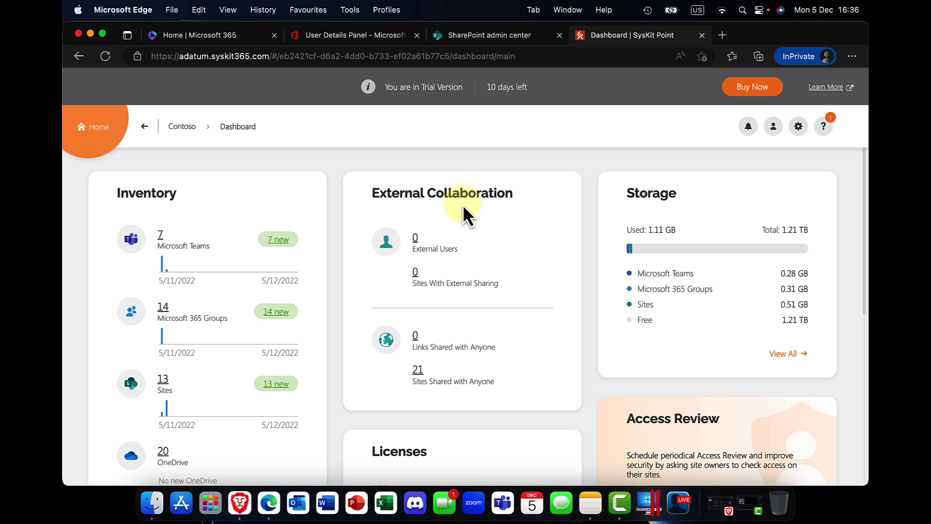
Step: Review the dashboard's inventory, storage, 122 licences and 26,640 US$ annual cost, then go Home
scroll(437, 240, "down", 3)
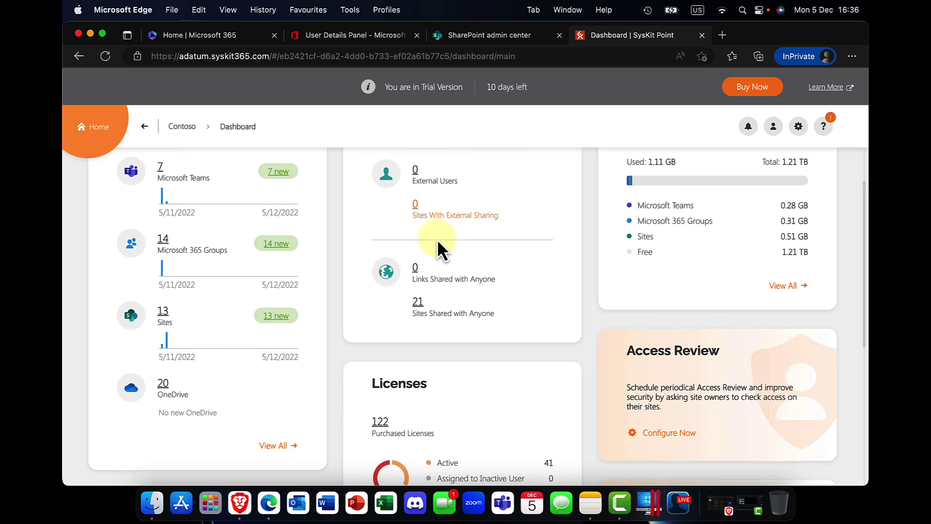
scroll(437, 239, "up", 3)
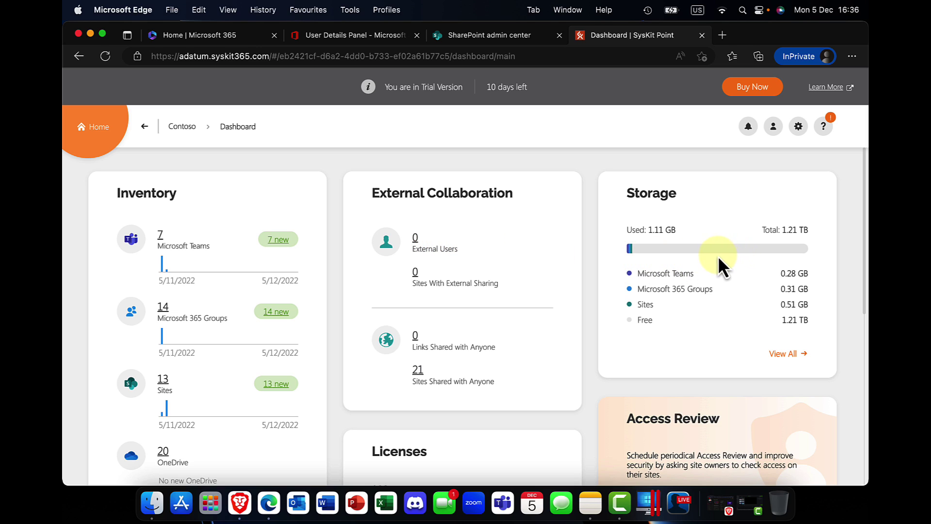
scroll(700, 264, "down", 1)
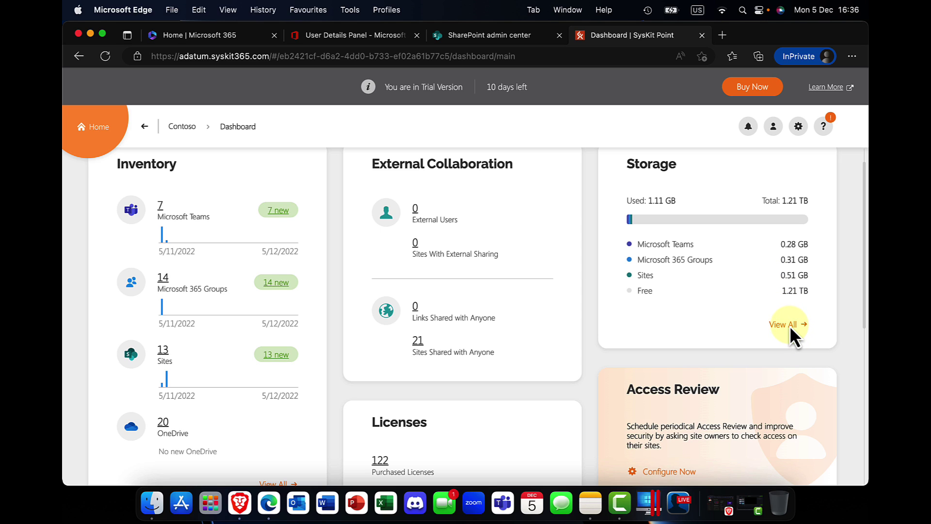
scroll(786, 320, "down", 5)
scroll(785, 320, "up", 2)
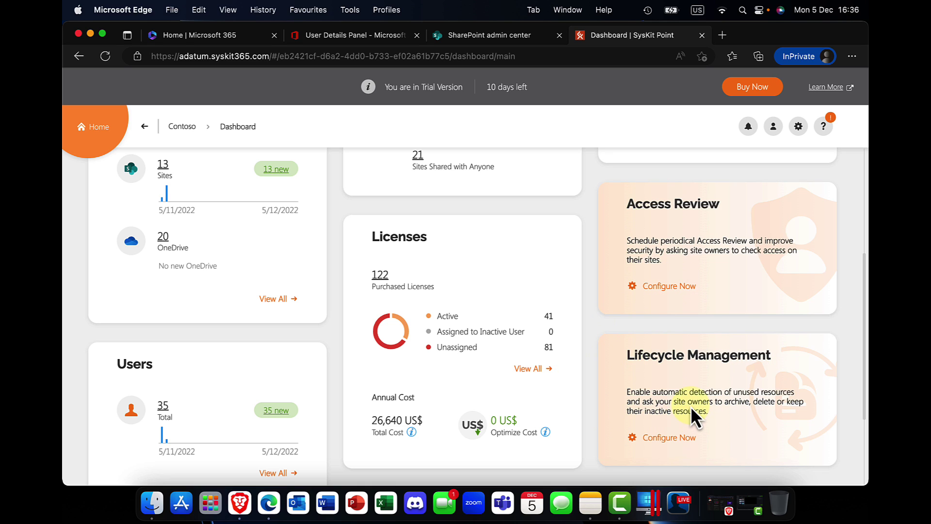
scroll(691, 414, "up", 4)
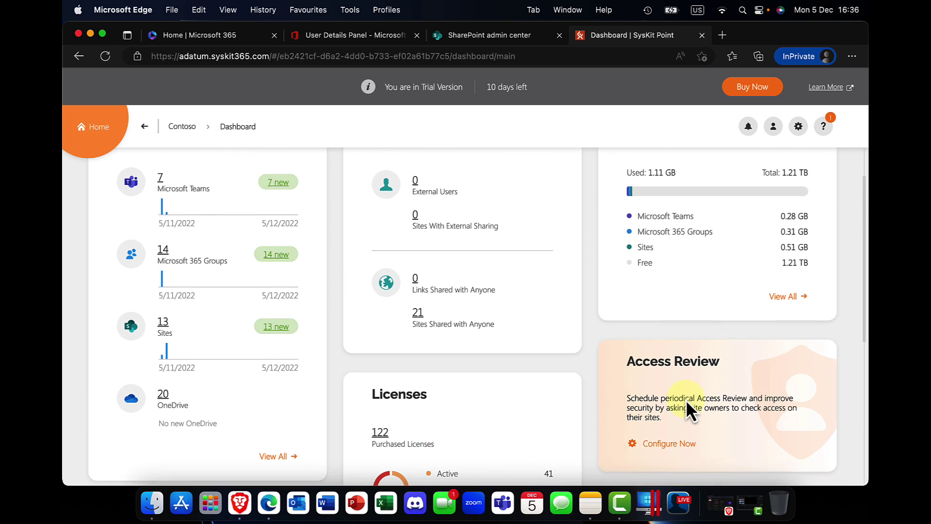
scroll(686, 410, "up", 2)
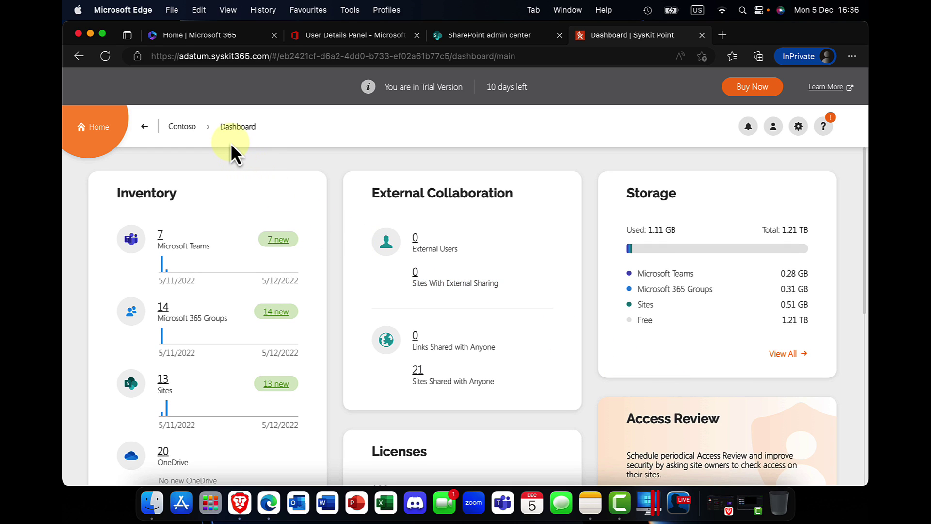
left_click(180, 125)
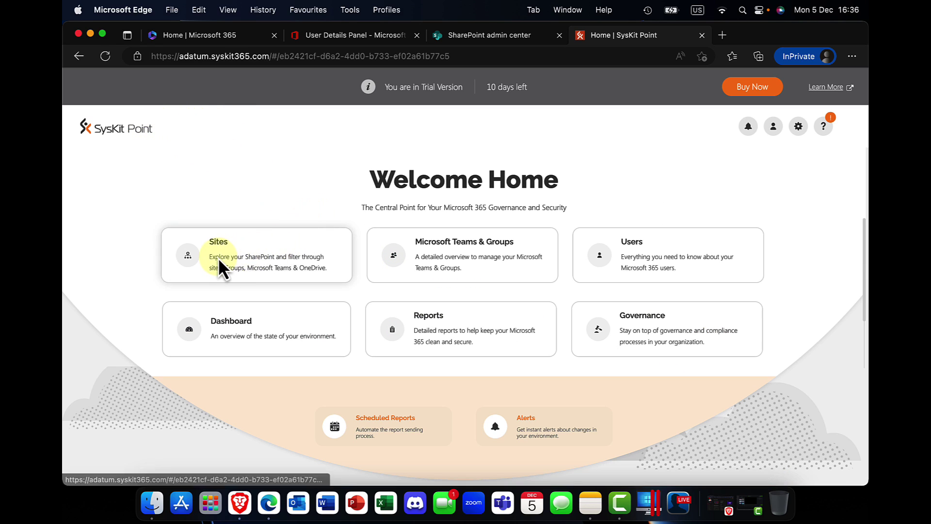
Step: Open the Sites inventory of 54 sites and dismiss the introductory tour
left_click(247, 257)
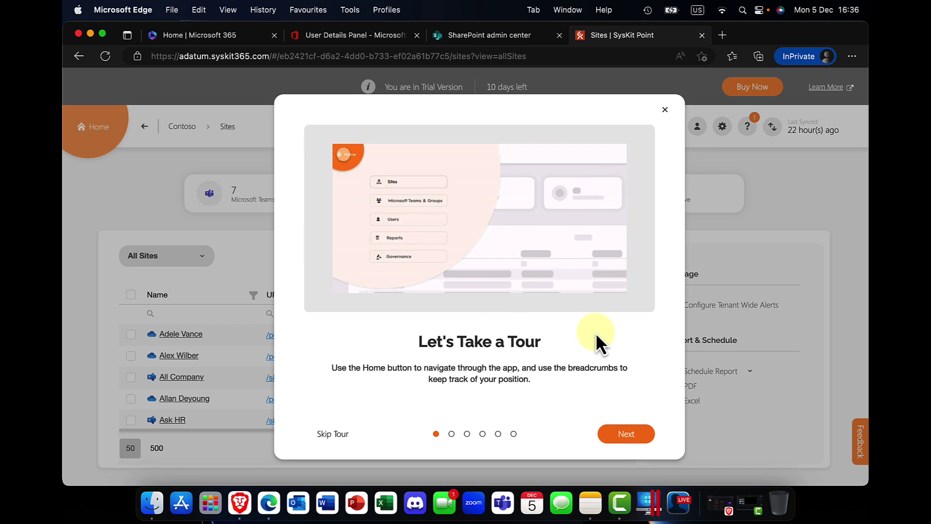
left_click(636, 436)
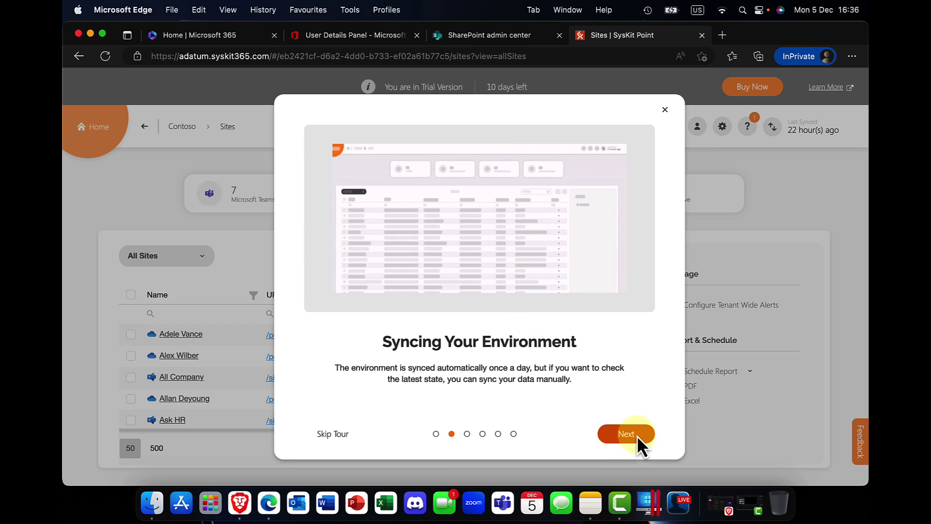
left_click(636, 436)
left_click(636, 435)
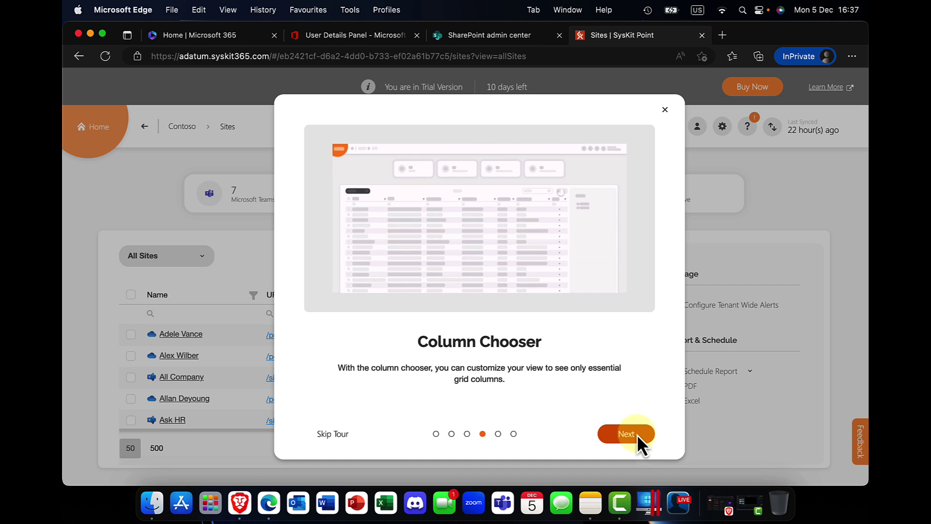
left_click(636, 435)
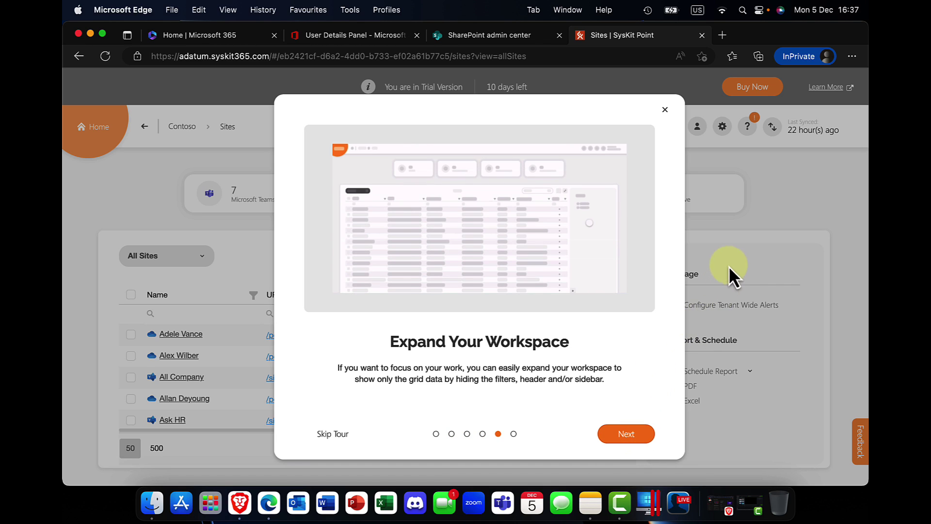
left_click(665, 109)
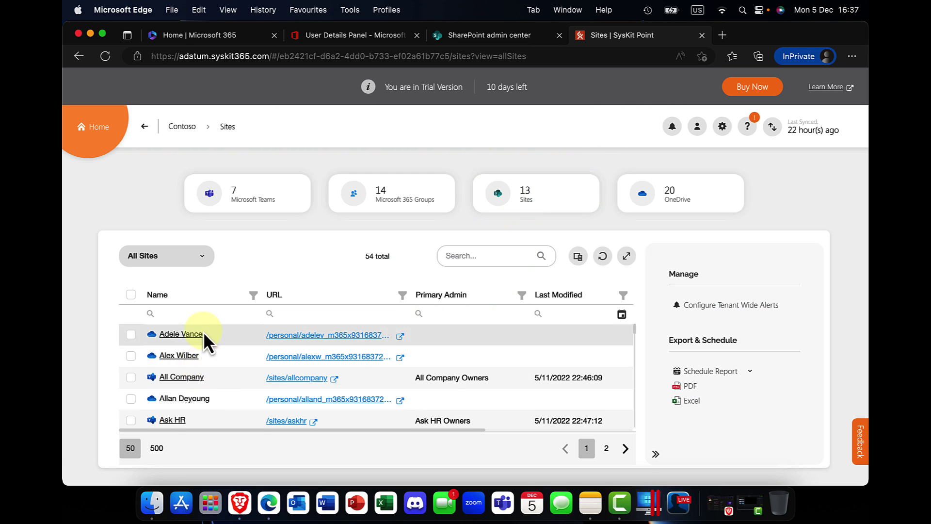
scroll(197, 349, "down", 2)
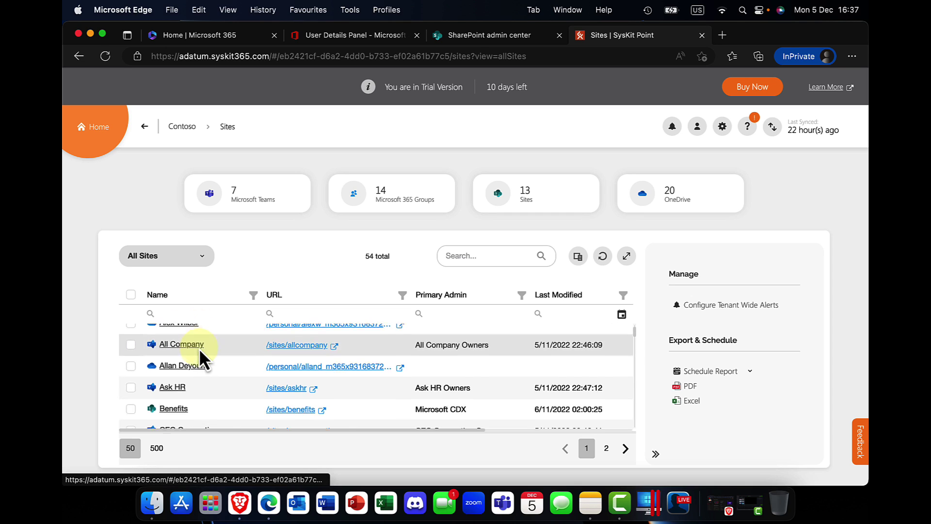
scroll(196, 348, "up", 2)
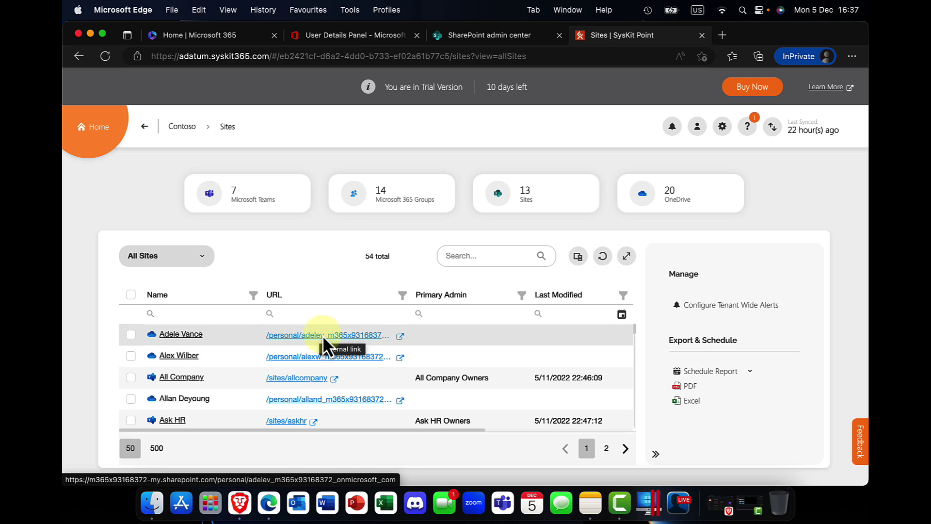
scroll(325, 337, "down", 1)
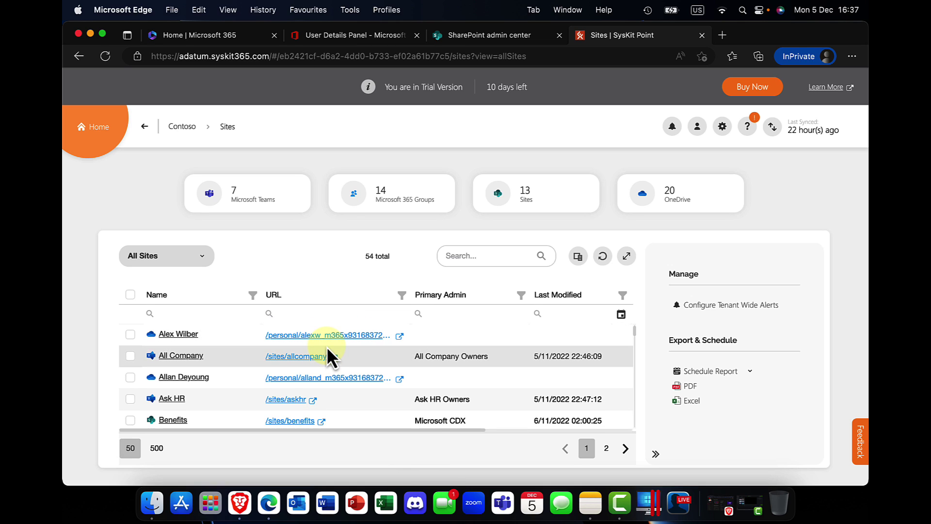
scroll(323, 349, "up", 1)
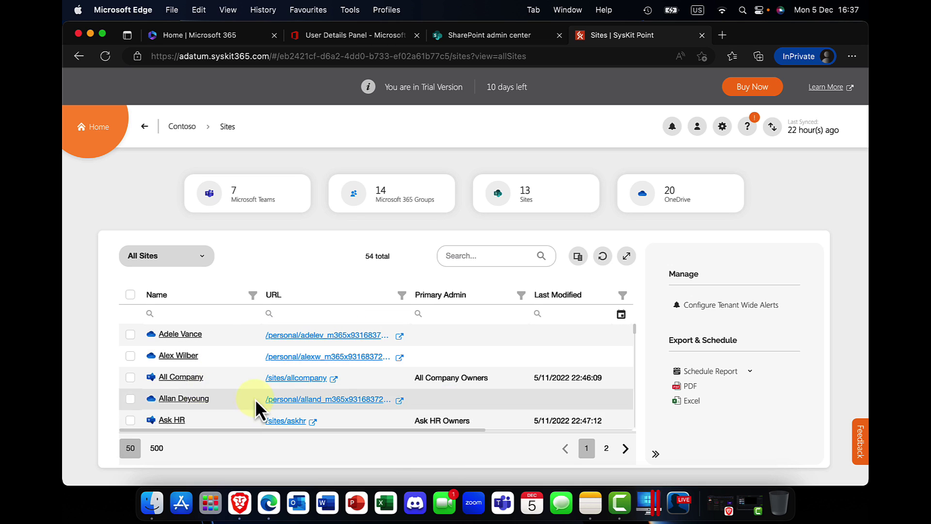
scroll(453, 342, "down", 4)
scroll(453, 345, "down", 2)
scroll(485, 345, "up", 6)
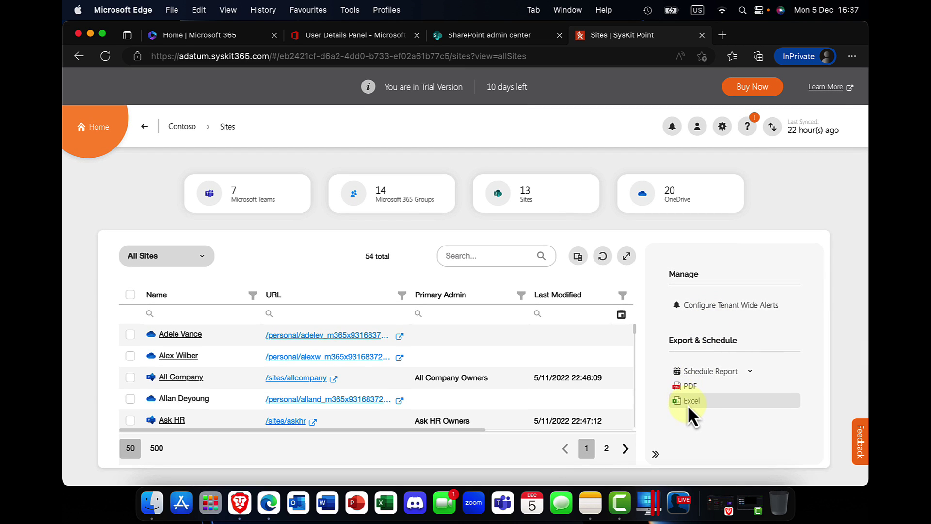
left_click(750, 371)
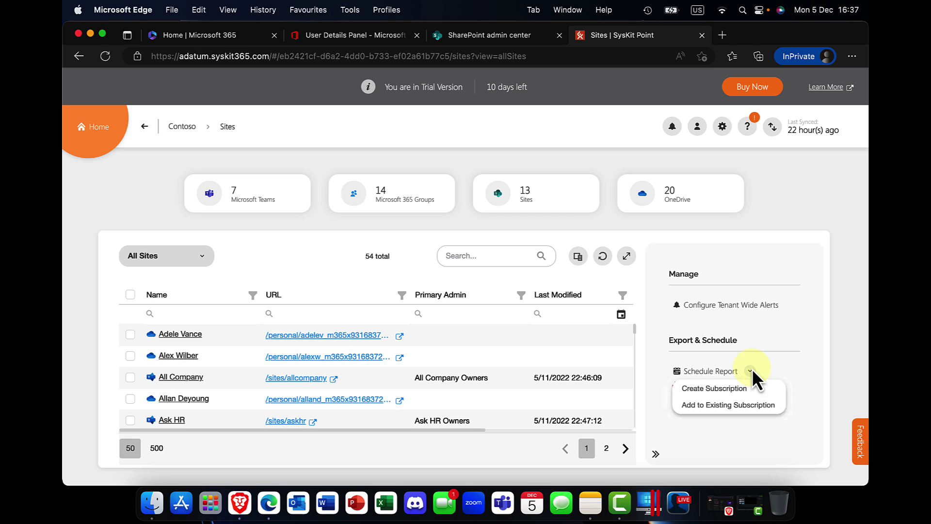
left_click(731, 387)
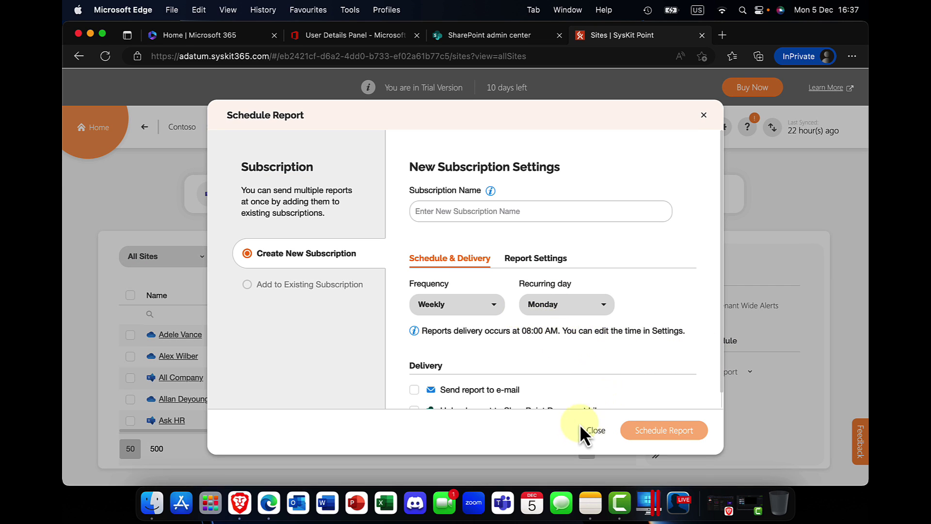
left_click(590, 429)
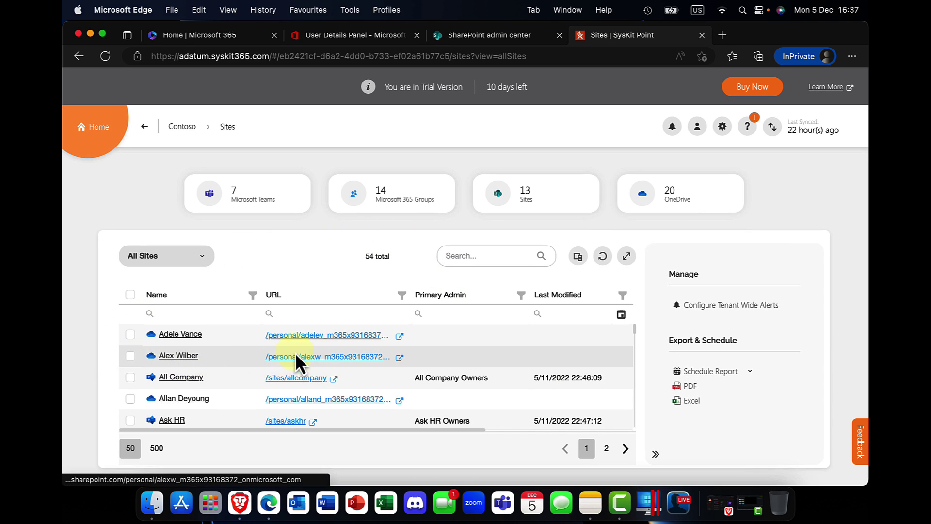
Step: Filter the Sites list to Microsoft 365 Groups sites
mouse_move(235, 194)
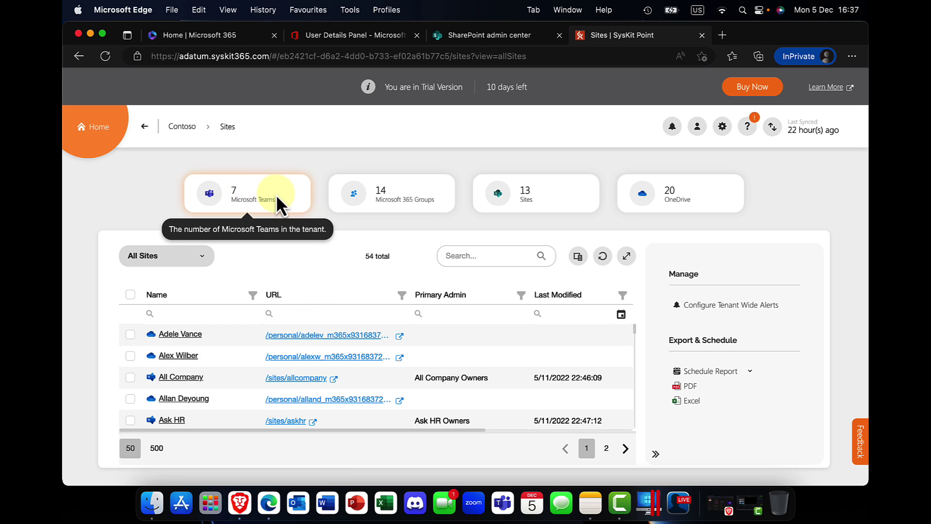
left_click(400, 196)
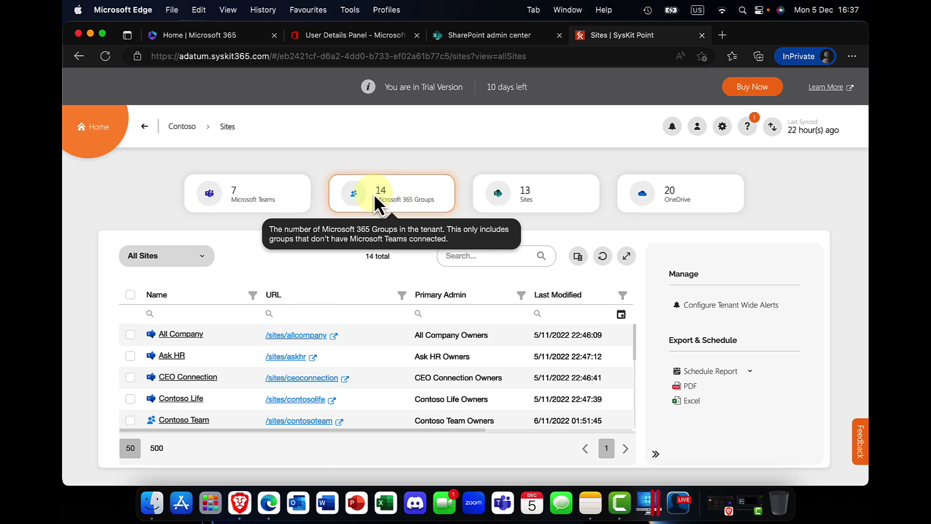
left_click(355, 194)
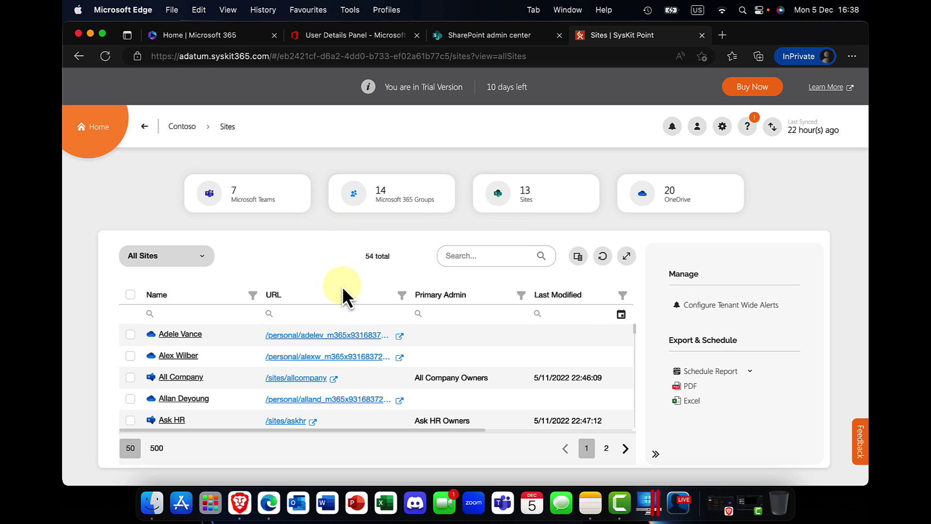
left_click(357, 194)
Step: Scroll the 14 group sites down to Sales Best Practices
left_click(470, 256)
scroll(202, 337, "down", 5)
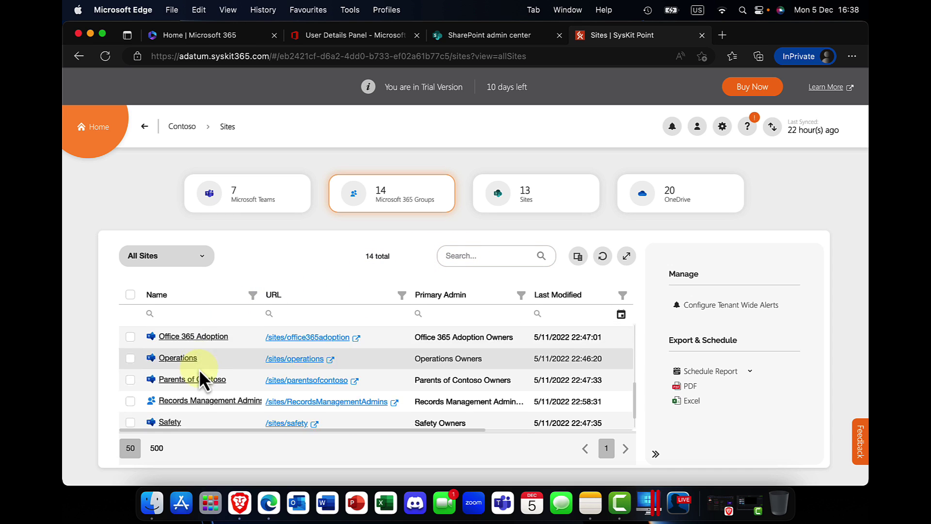
scroll(201, 395, "down", 1)
scroll(199, 395, "down", 1)
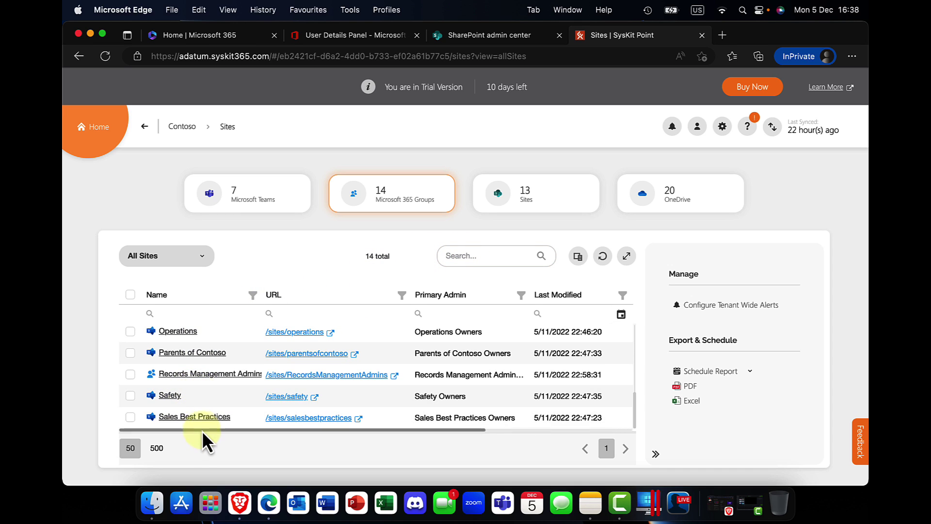
scroll(199, 418, "up", 3)
scroll(198, 415, "right", 1)
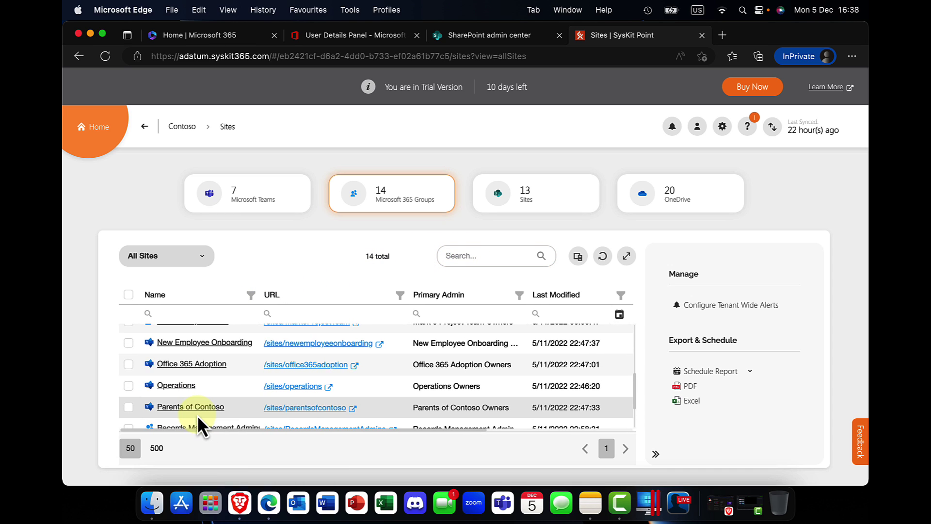
scroll(194, 395, "down", 3)
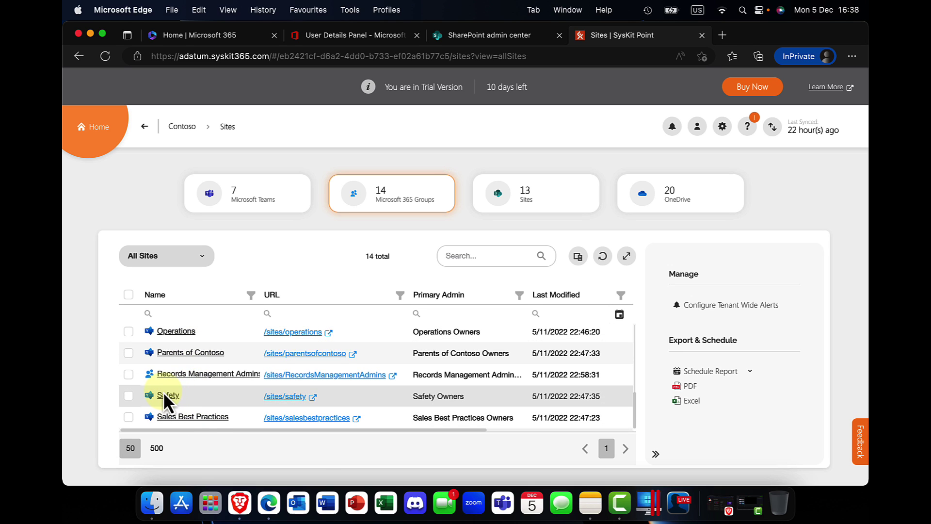
Step: Open Sales Best Practices details, skip the tour, and tick its Documents library
left_click(191, 416)
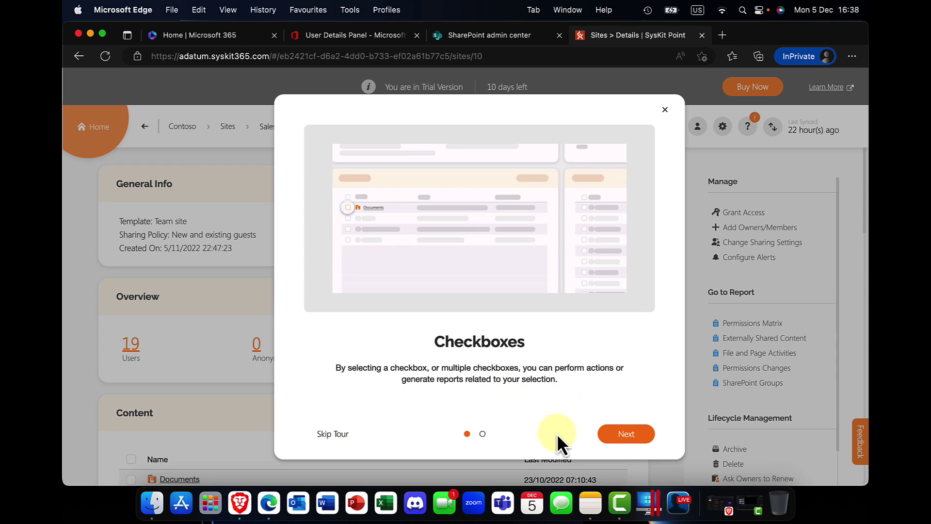
left_click(332, 434)
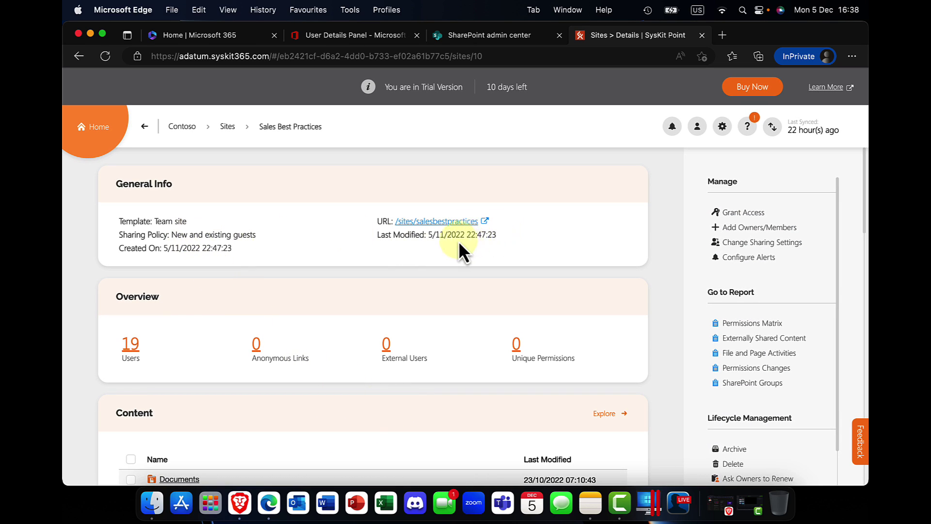
scroll(402, 291, "down", 2)
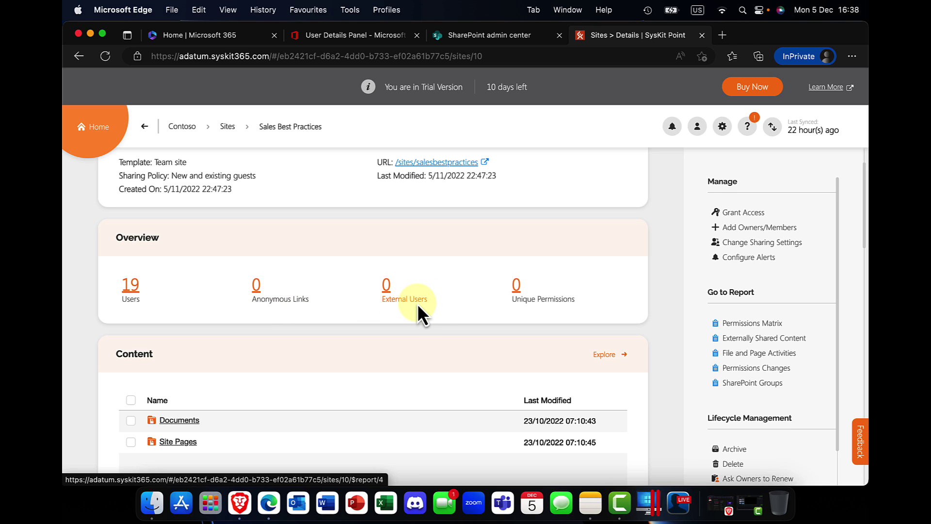
scroll(418, 303, "down", 3)
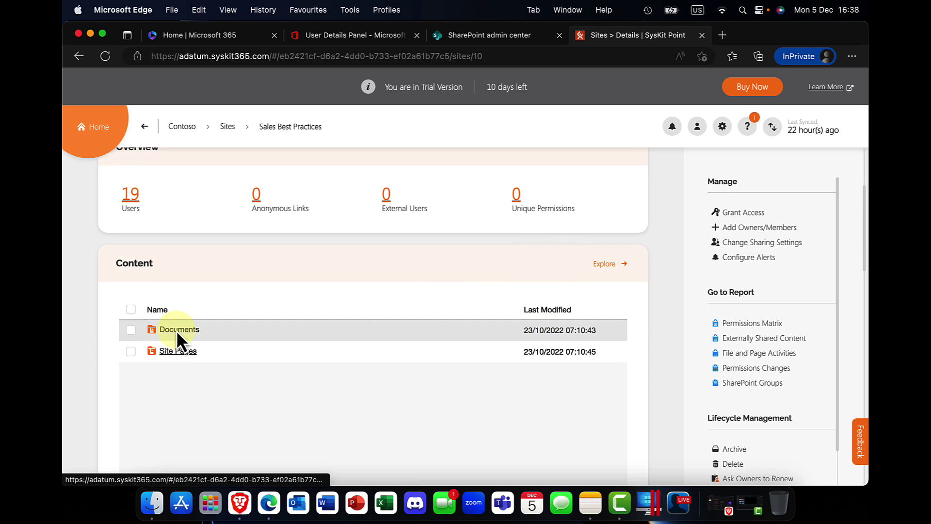
left_click(131, 329)
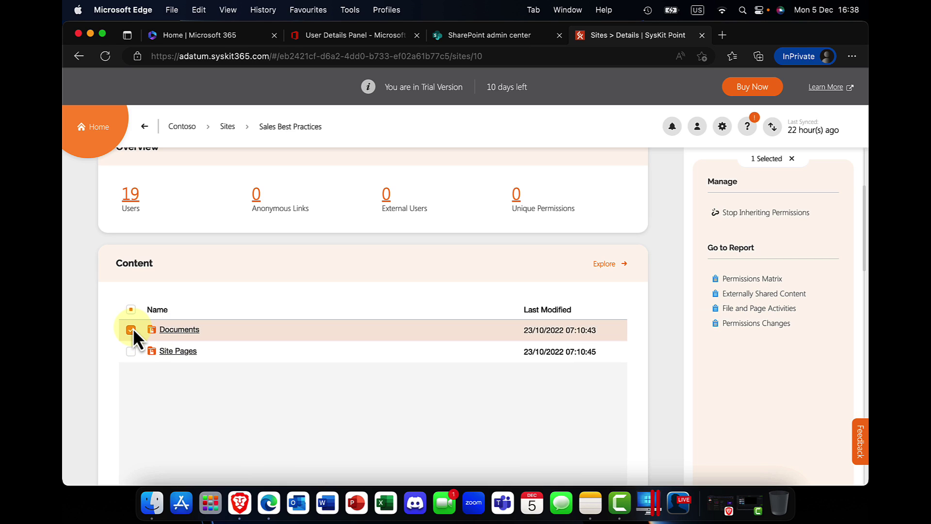
Step: View the Documents Permissions Matrix and empty Externally Shared Content reports, then return to Contoso home
left_click(751, 281)
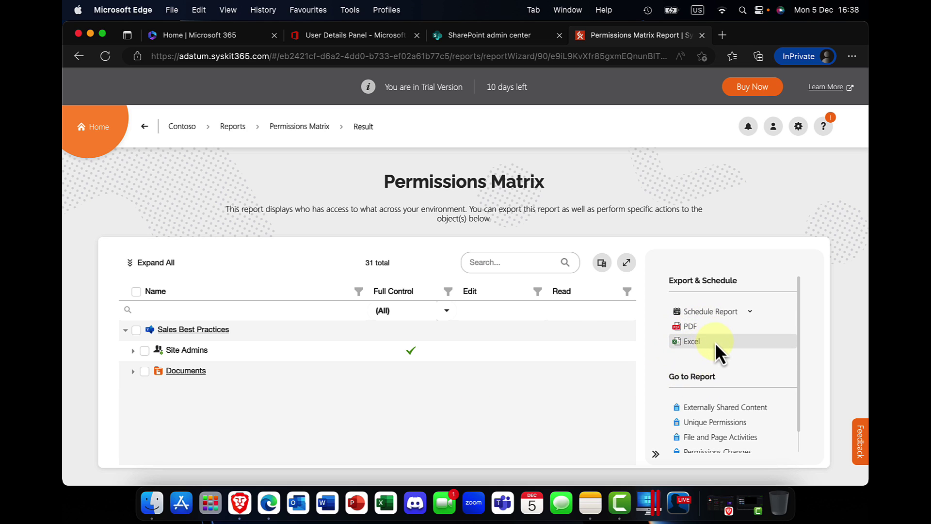
scroll(716, 343, "down", 1)
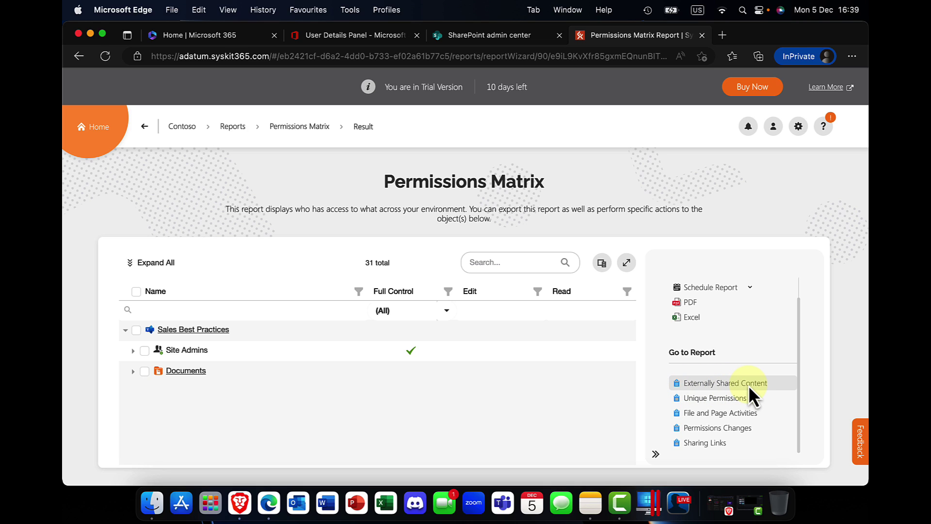
left_click(735, 386)
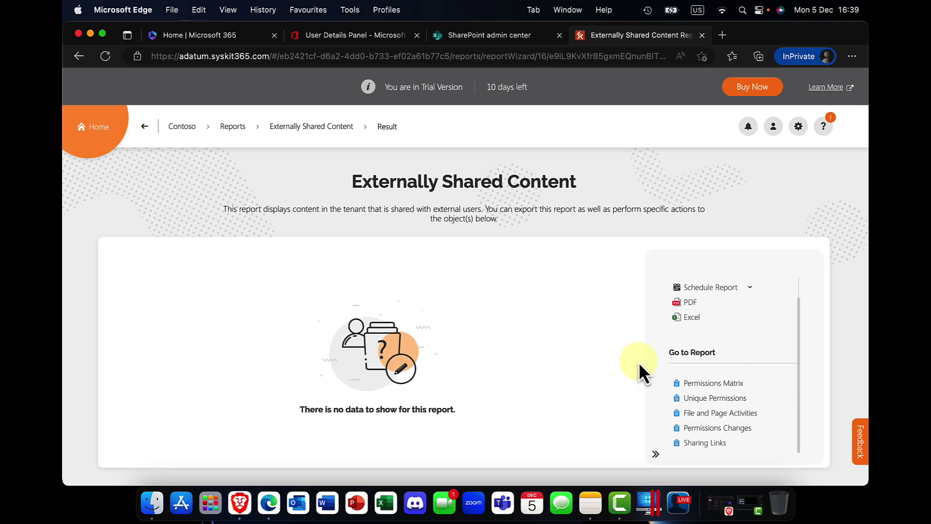
left_click(176, 126)
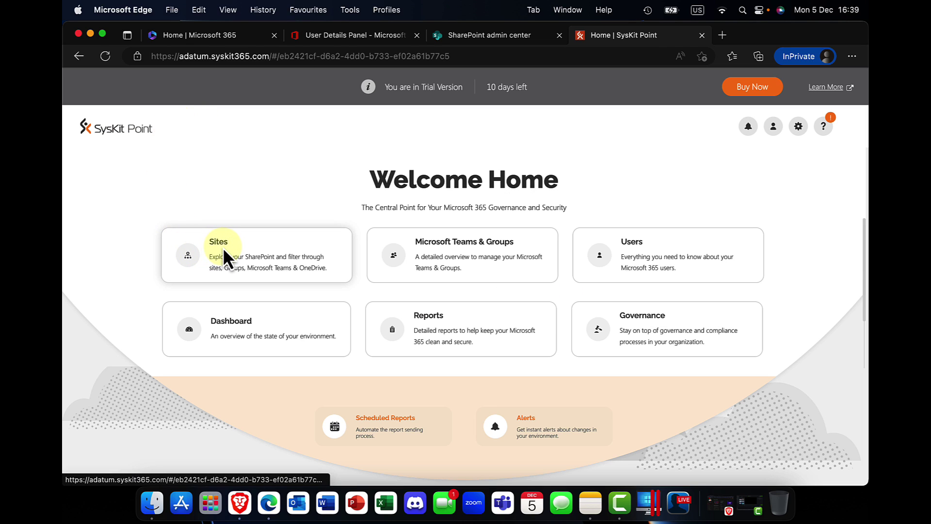
Step: Review the 21 groups' privacy, members, owners, guests and activity columns in Microsoft Teams & Groups
left_click(455, 252)
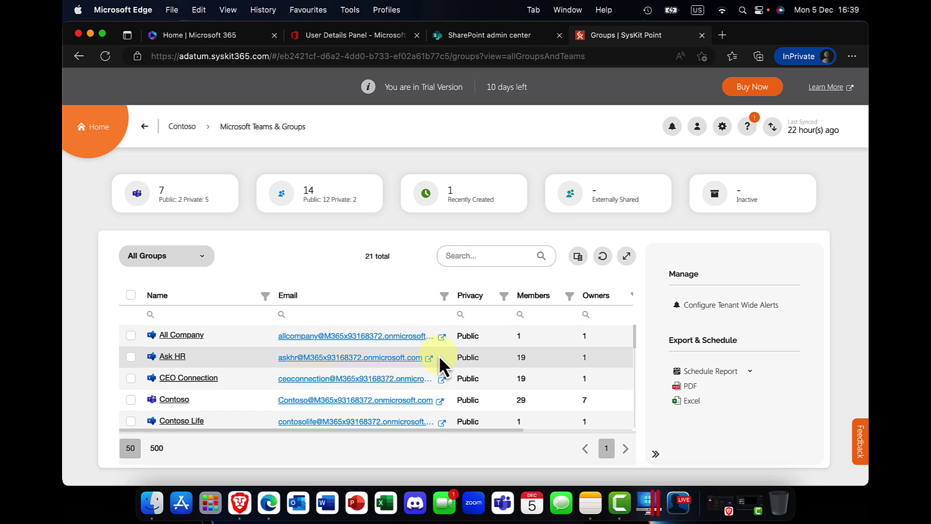
scroll(437, 354, "right", 5)
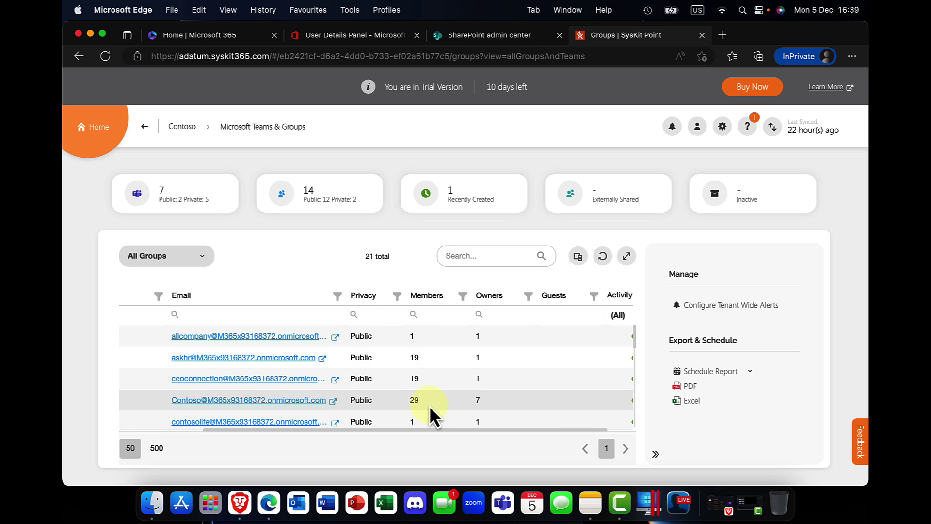
scroll(463, 373, "right", 2)
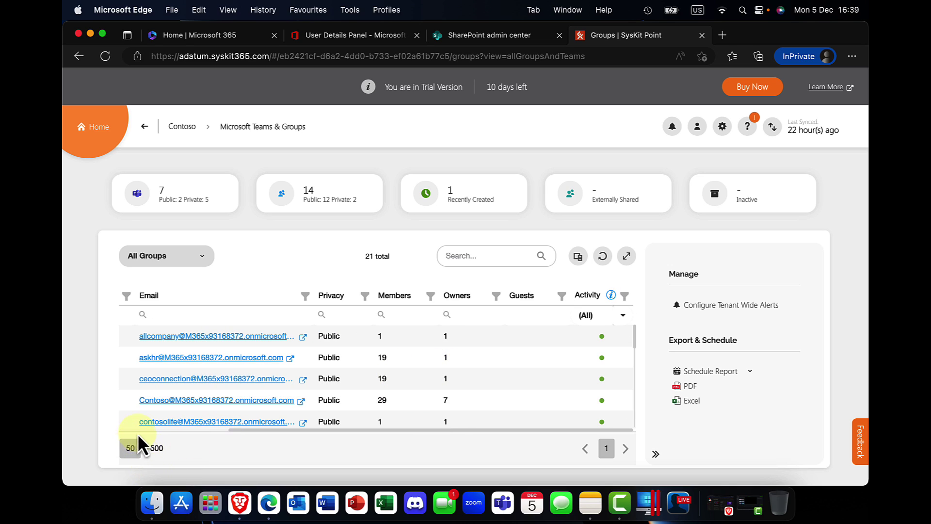
scroll(341, 383, "down", 5)
scroll(341, 374, "up", 3)
scroll(341, 375, "down", 4)
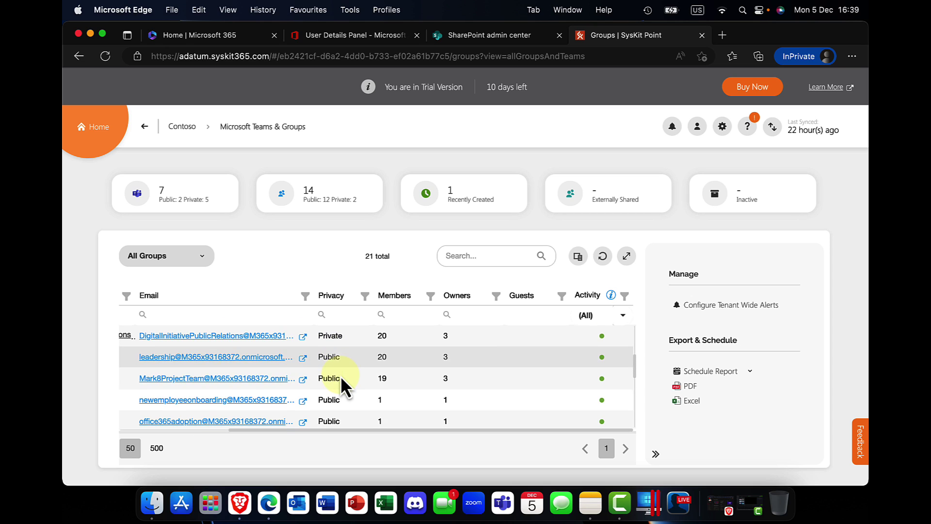
scroll(335, 378, "up", 5)
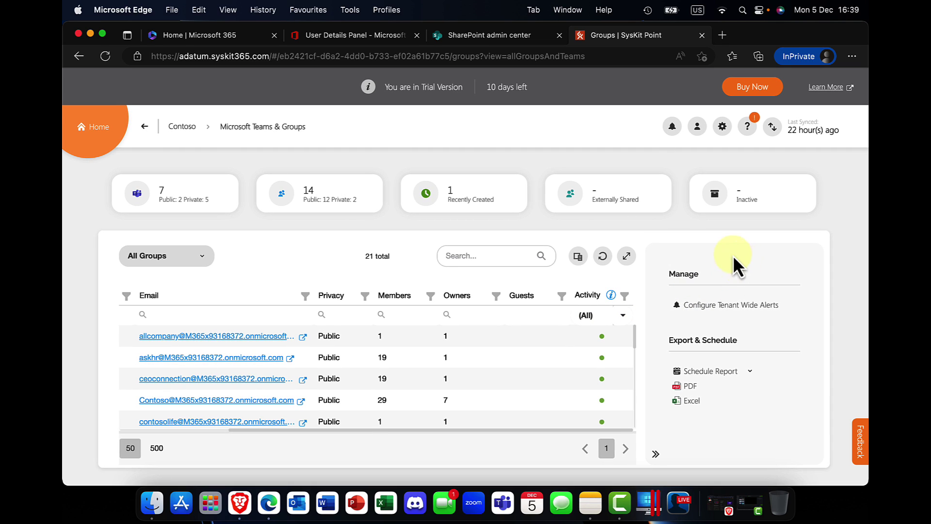
mouse_move(465, 197)
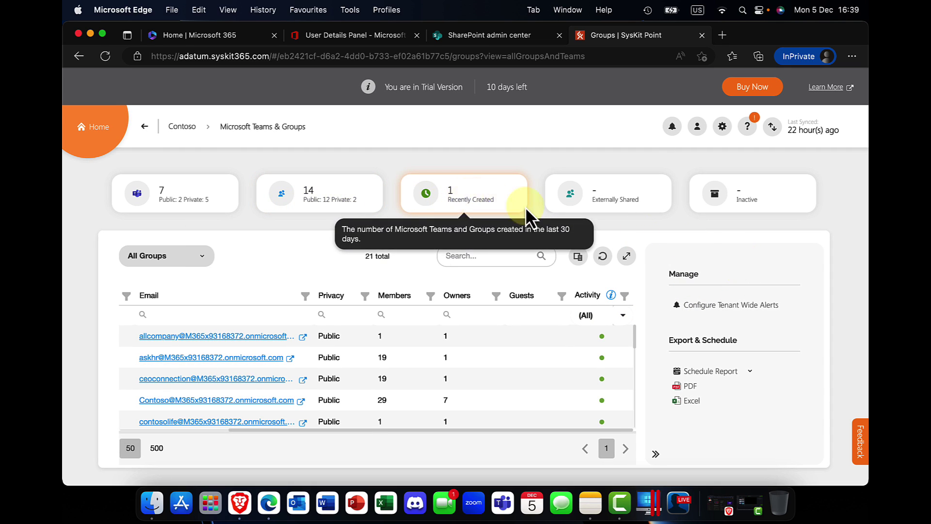
Step: Show the Externally Shared groups view, switching to All Groups and back
left_click(606, 203)
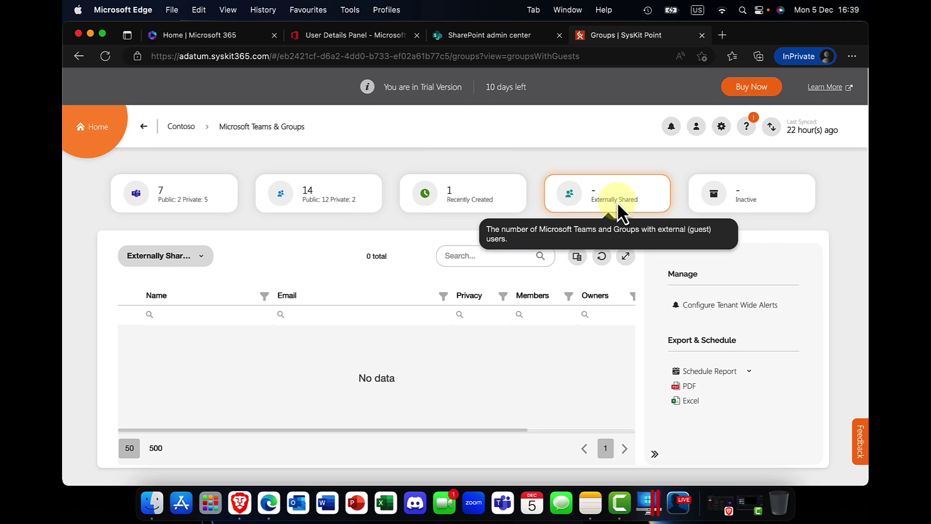
mouse_move(136, 129)
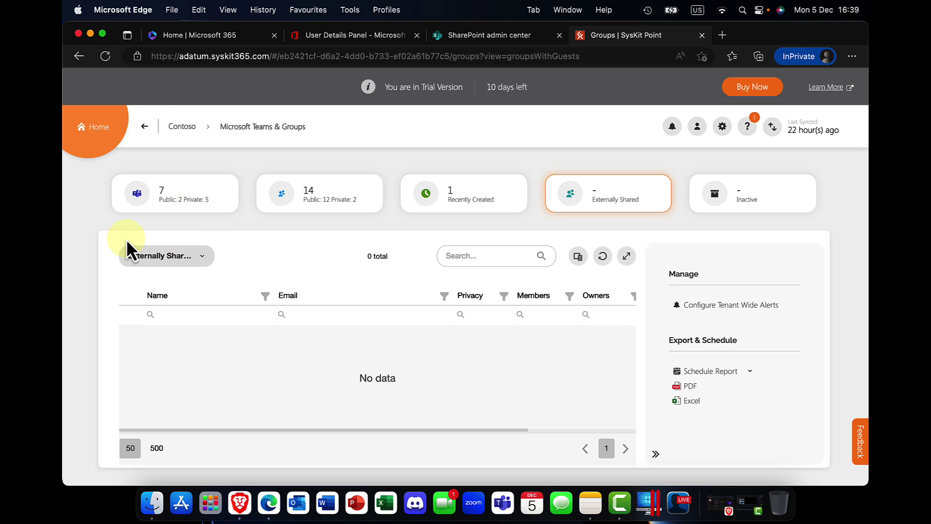
left_click(201, 257)
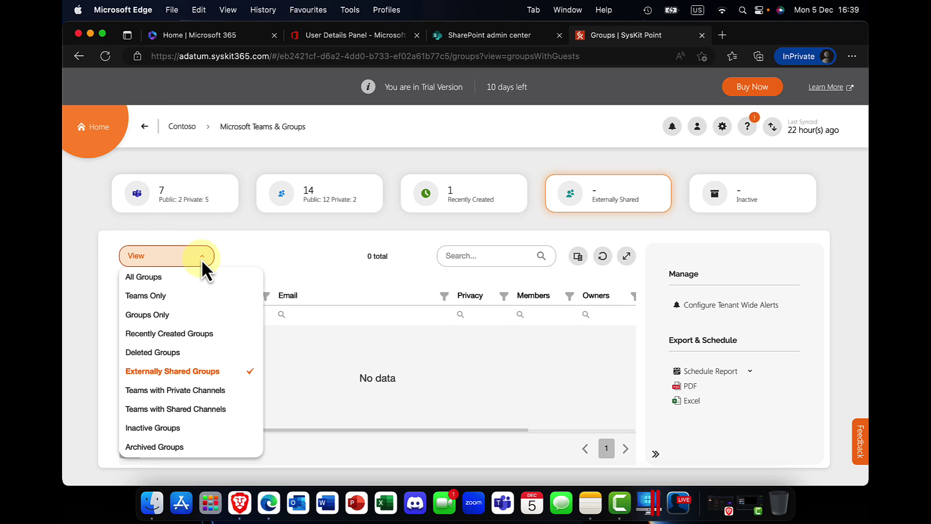
left_click(141, 276)
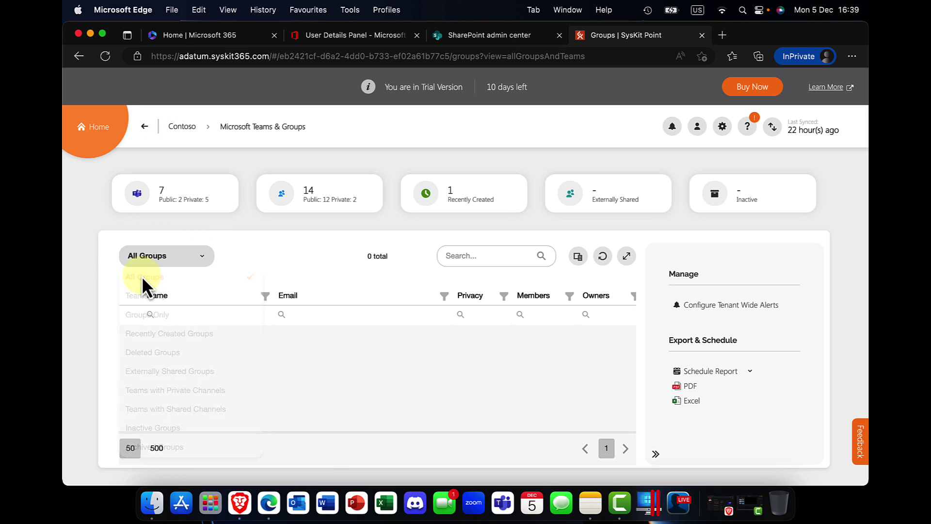
left_click(206, 256)
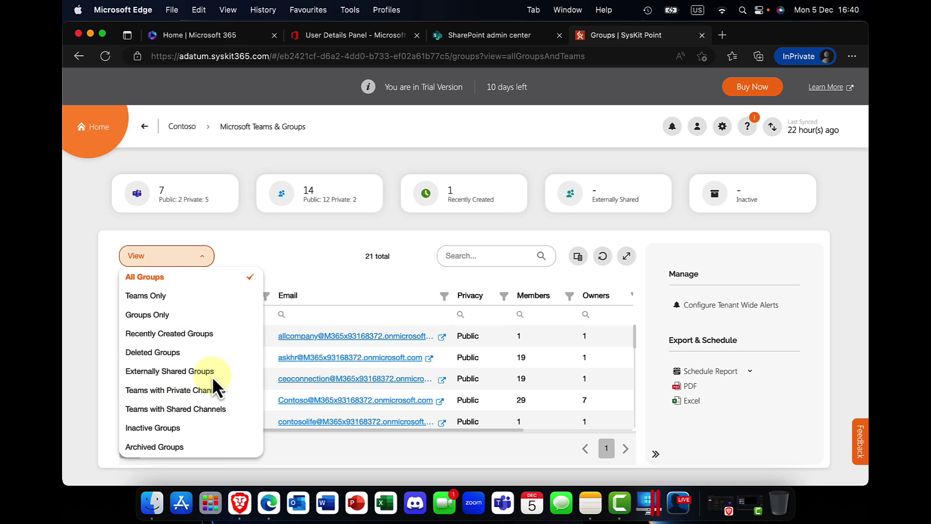
left_click(195, 370)
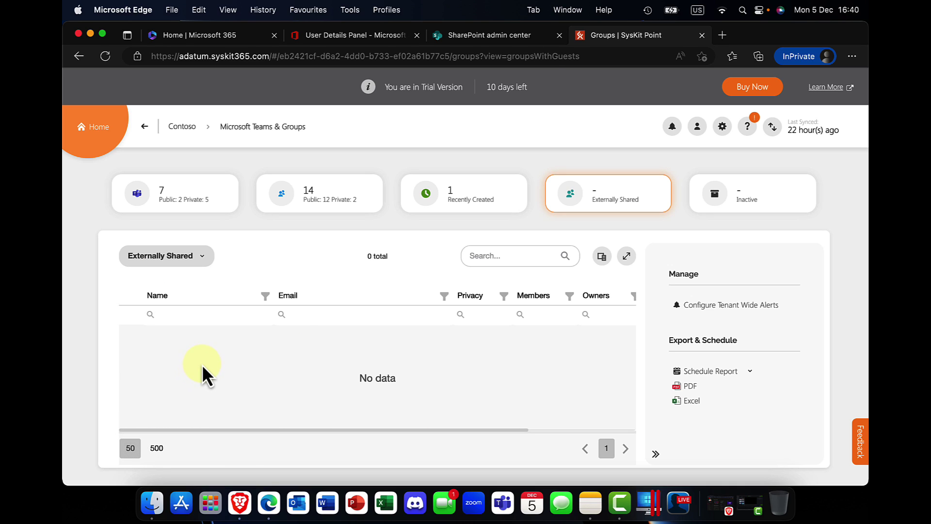
Step: Check the empty Teams with Private Channels view, return to All Groups, and expand the grid full page
left_click(204, 253)
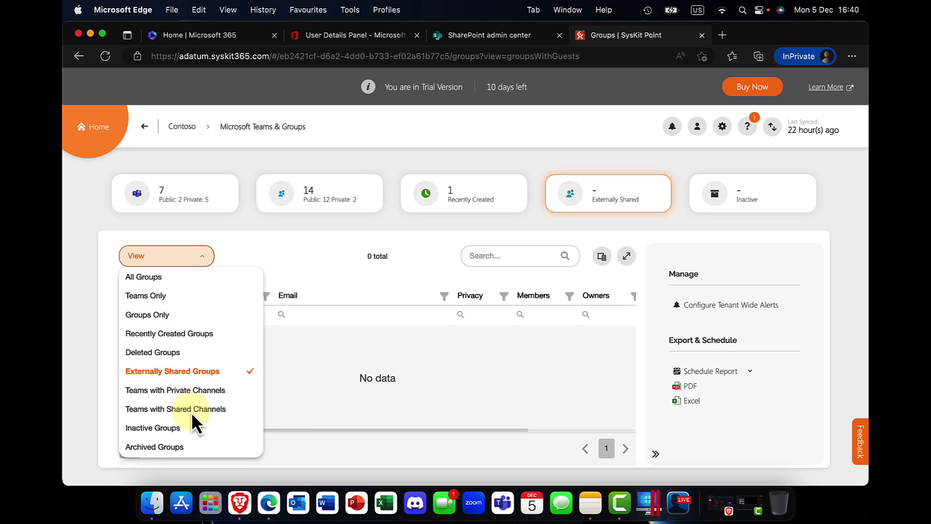
left_click(179, 389)
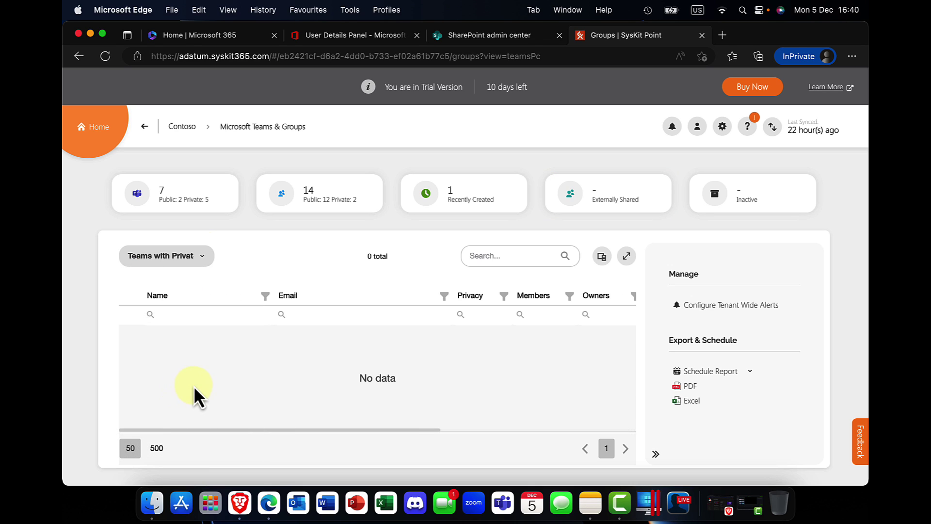
left_click(202, 255)
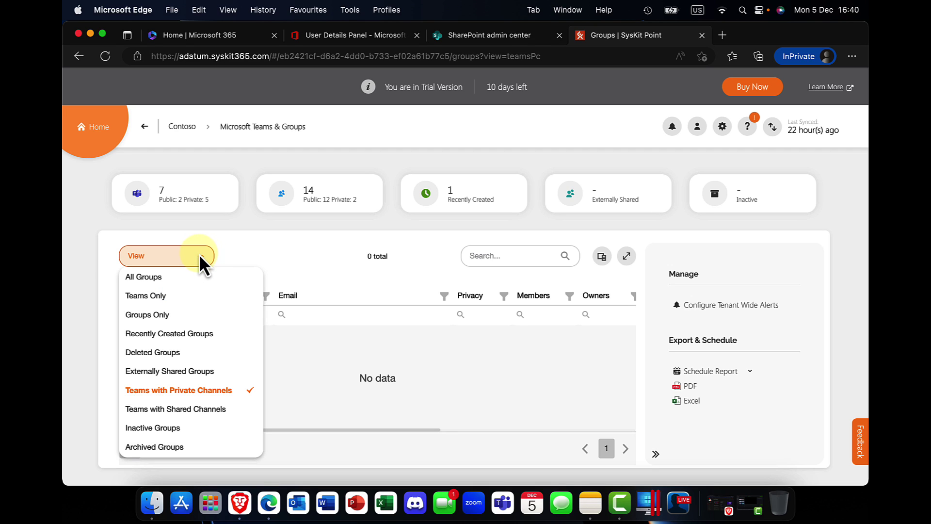
left_click(134, 280)
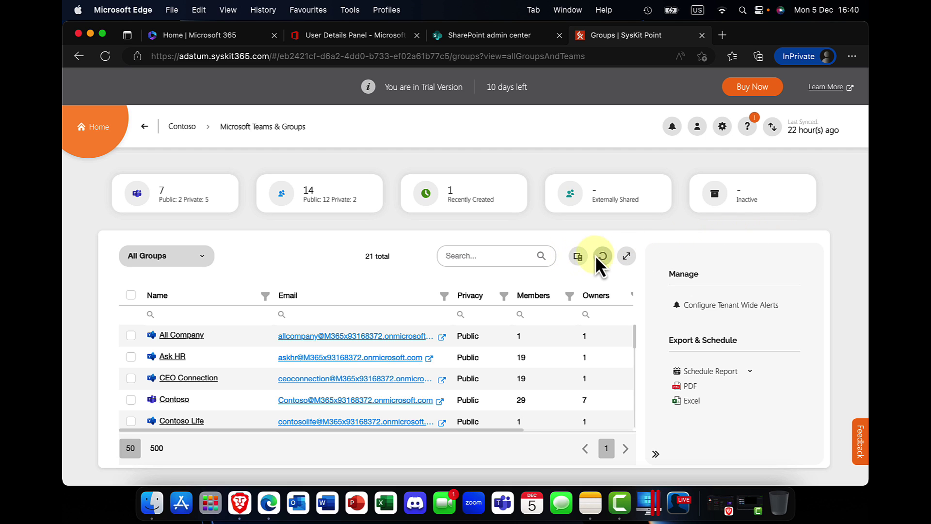
left_click(627, 255)
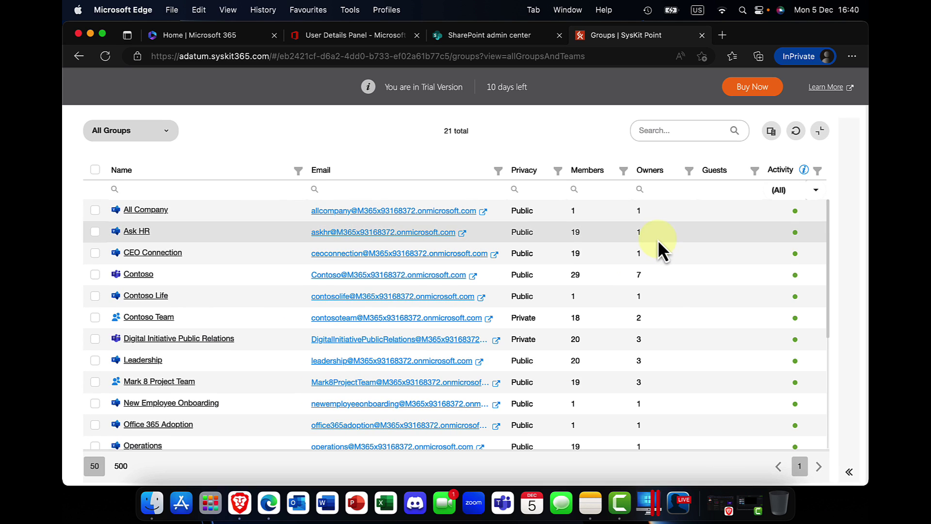
scroll(601, 220, "down", 5)
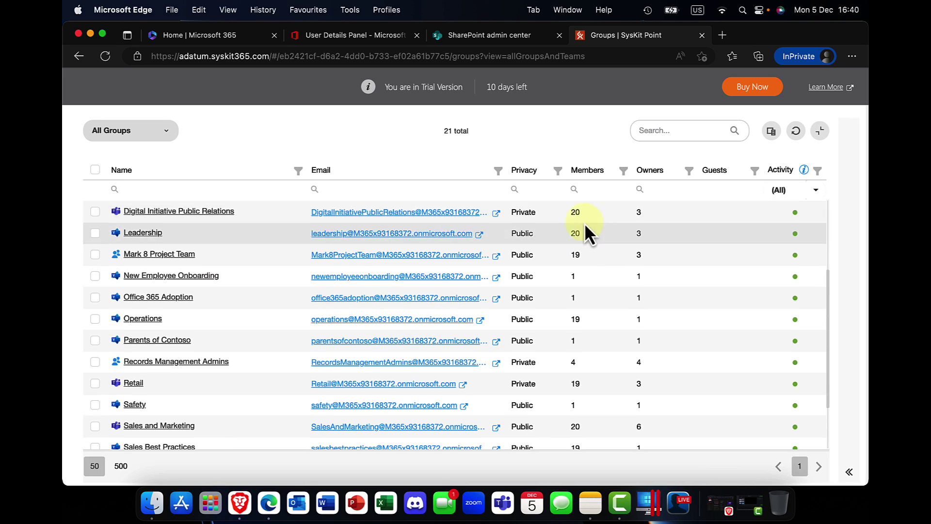
scroll(147, 374, "up", 2)
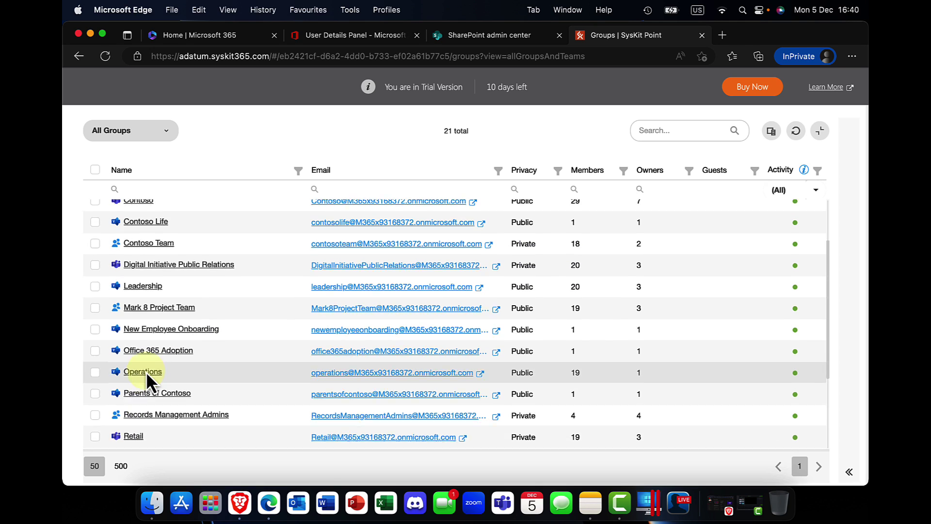
left_click(161, 318)
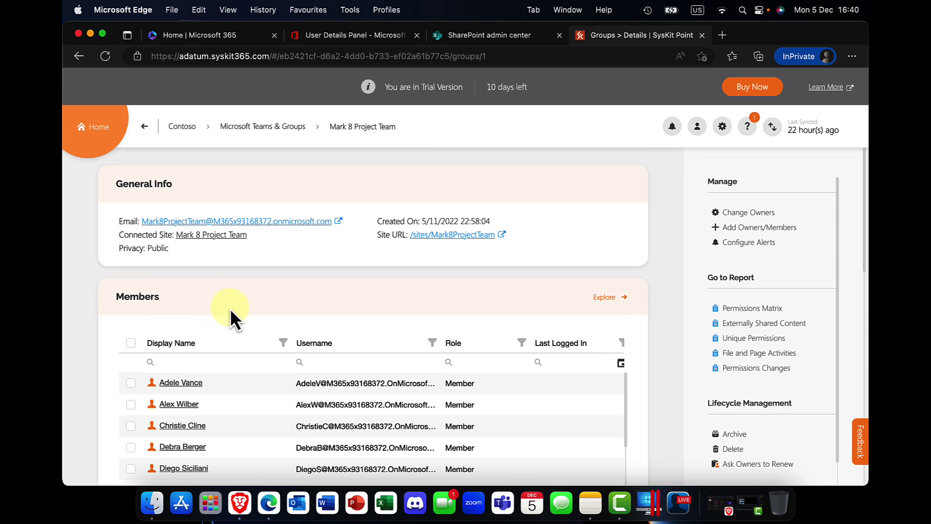
scroll(197, 342, "down", 5)
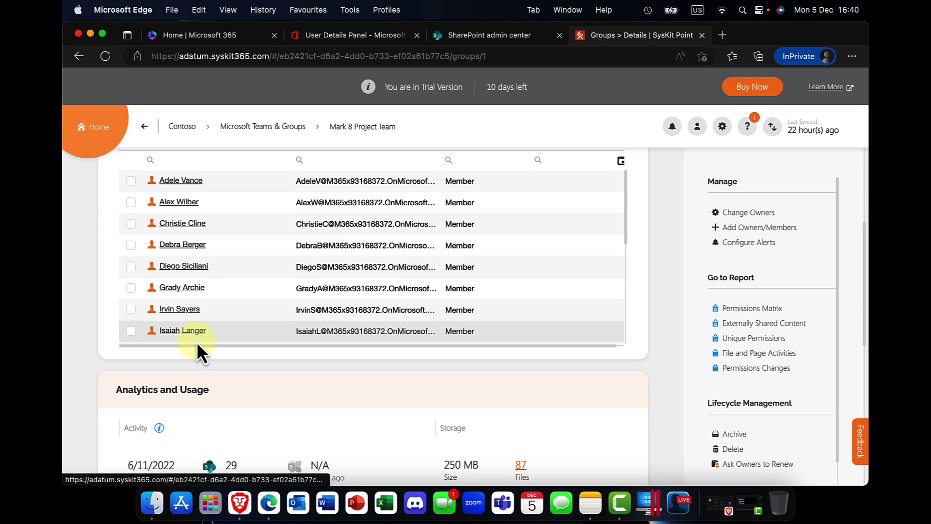
scroll(196, 341, "up", 1)
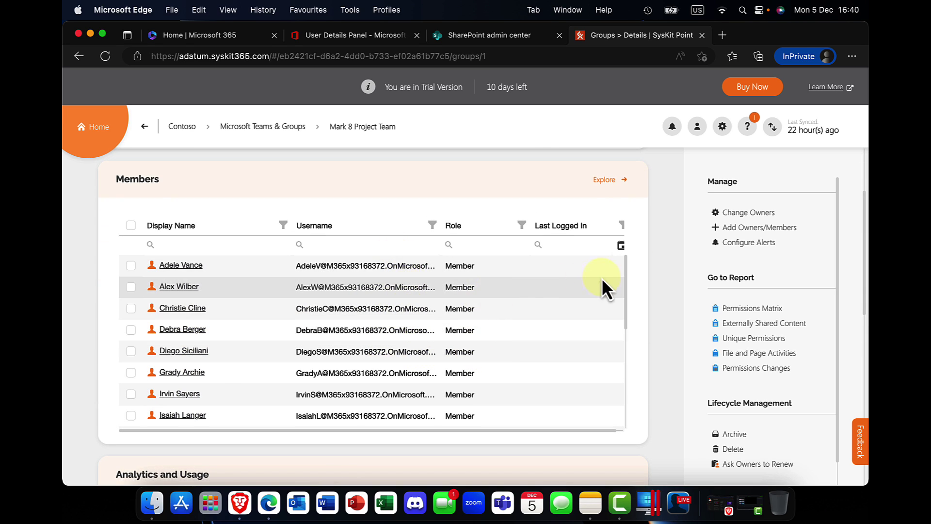
scroll(493, 280, "right", 1)
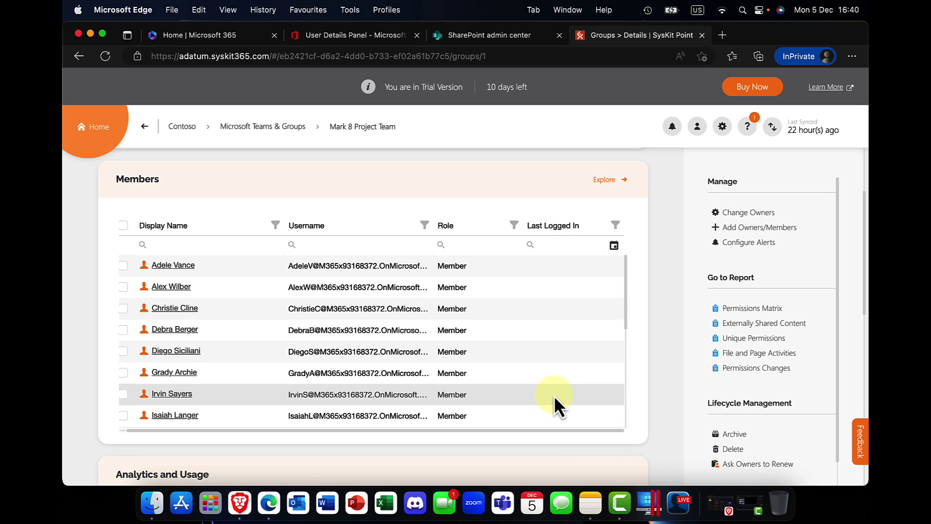
scroll(548, 388, "down", 5)
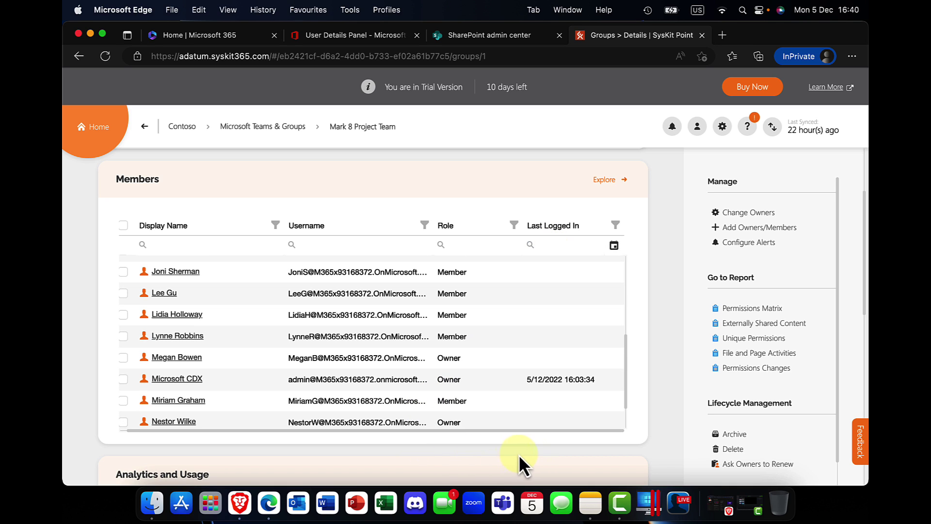
scroll(510, 466, "down", 10)
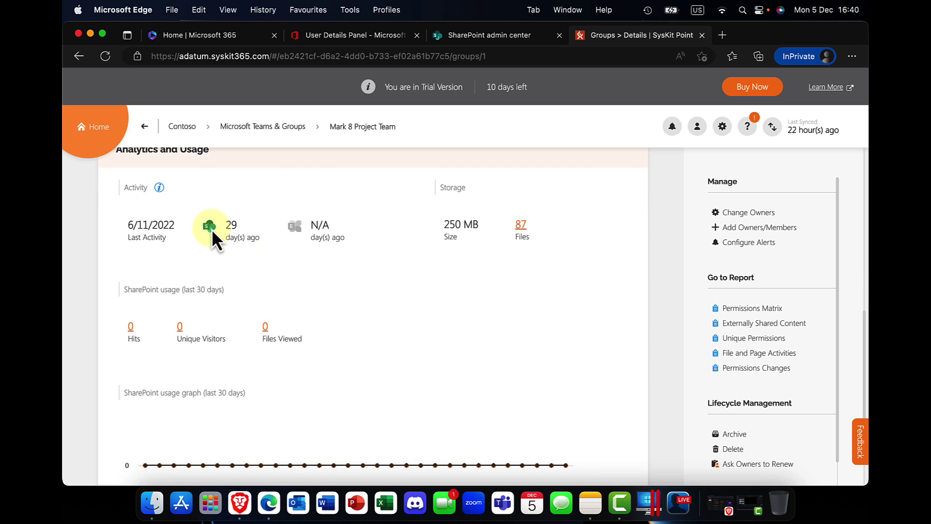
mouse_move(214, 233)
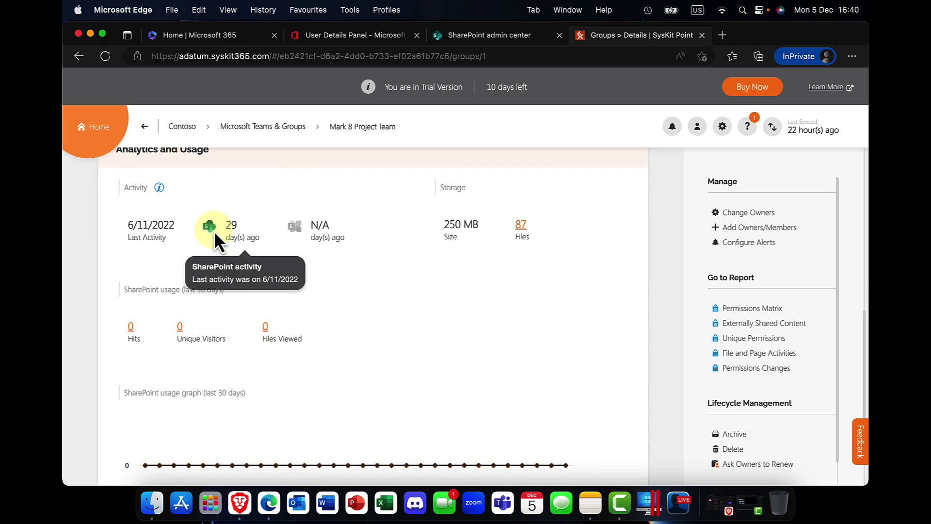
Step: Open the Mark 8 Project Team's 104-item Content report and peek at the URL filter operators
left_click(520, 225)
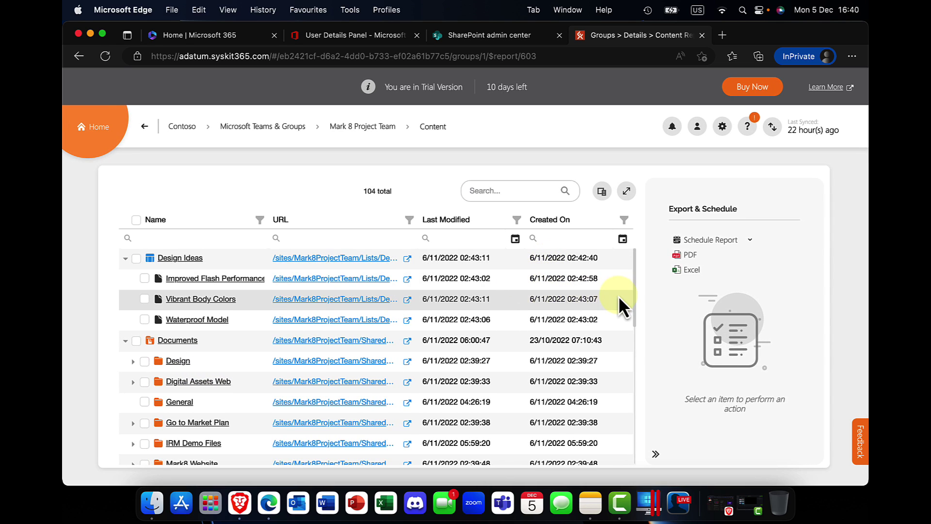
scroll(619, 296, "down", 1)
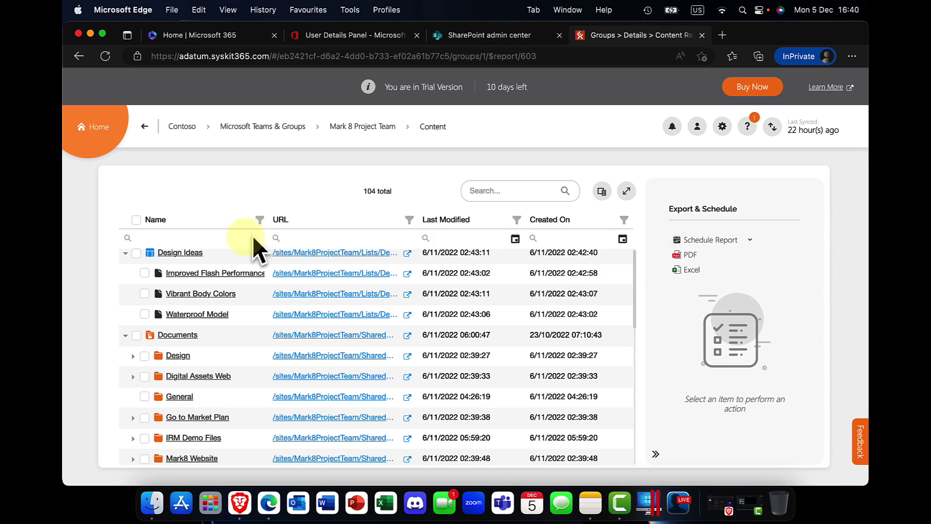
left_click(276, 238)
left_click(328, 177)
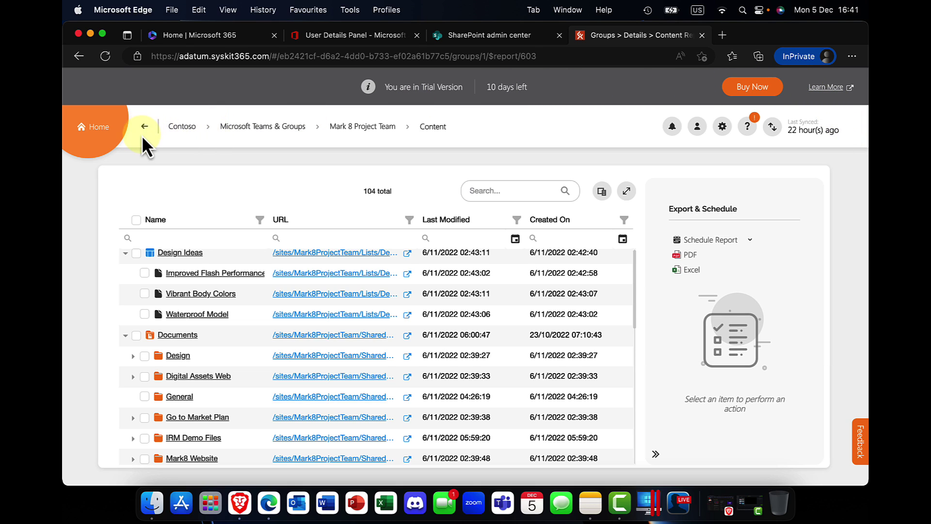
Step: Open the first user's details page from the Users list on Home
left_click(97, 125)
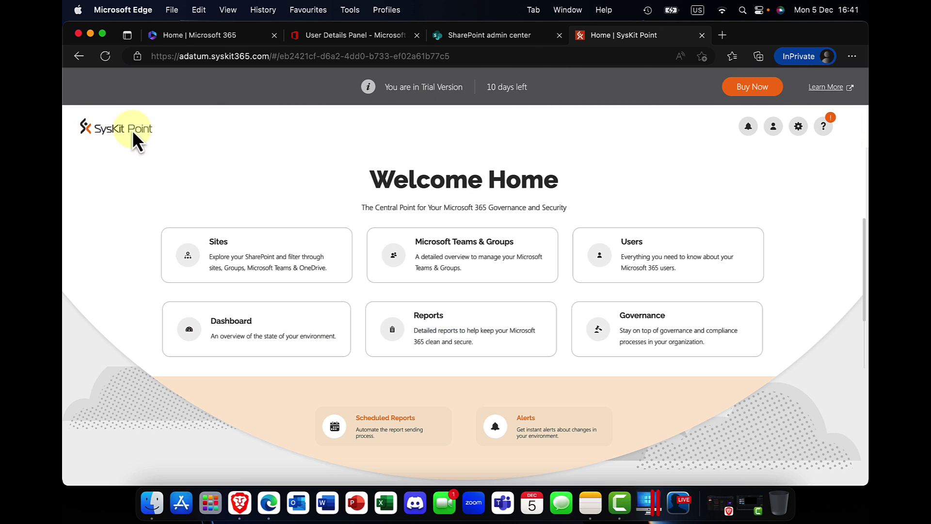
left_click(673, 253)
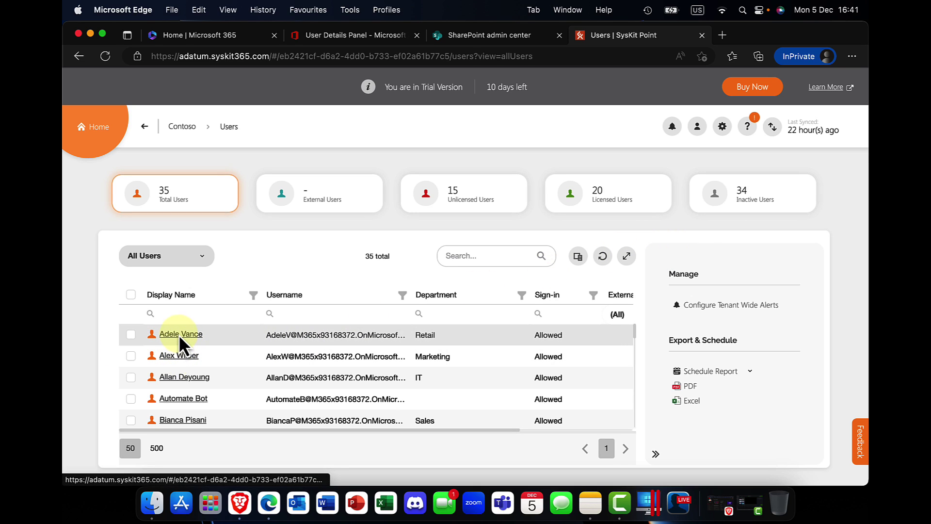
left_click(180, 335)
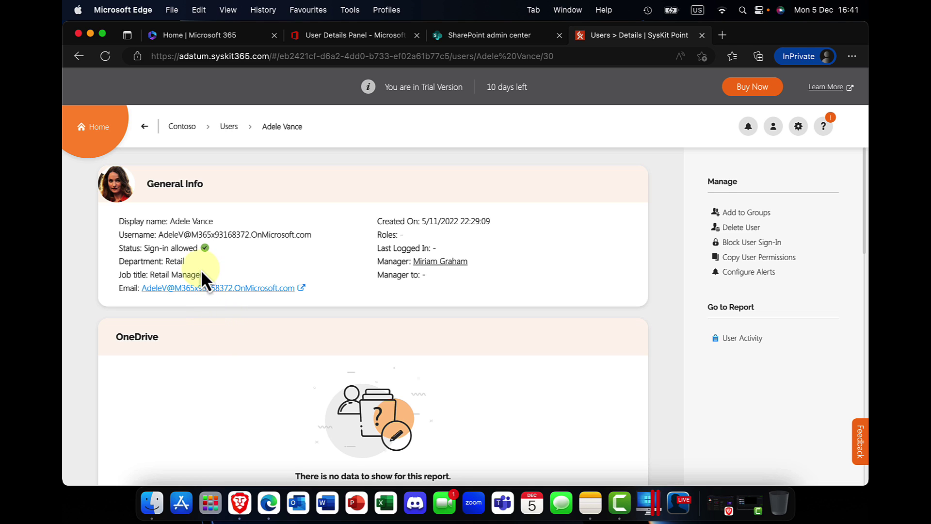
Step: Scroll through the user's 30-day file activity, team memberships and site access tables
scroll(289, 306, "down", 3)
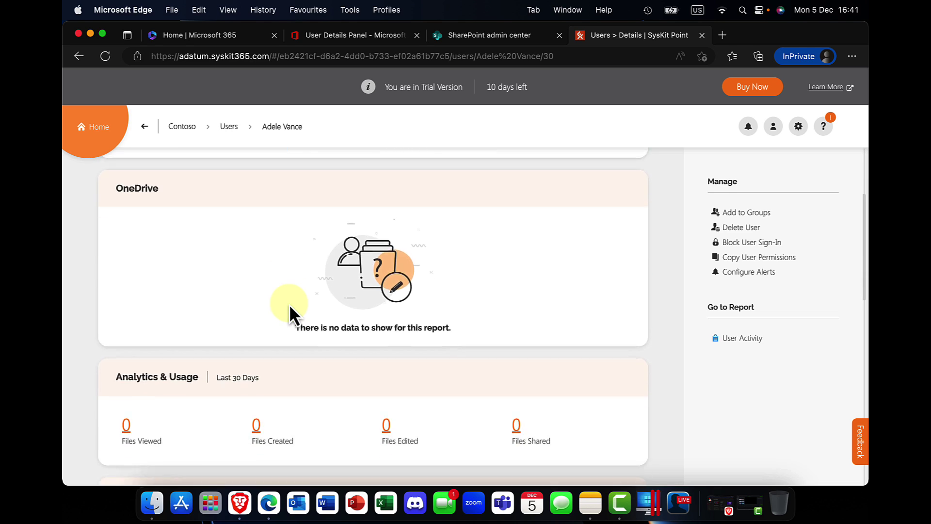
scroll(269, 305, "down", 5)
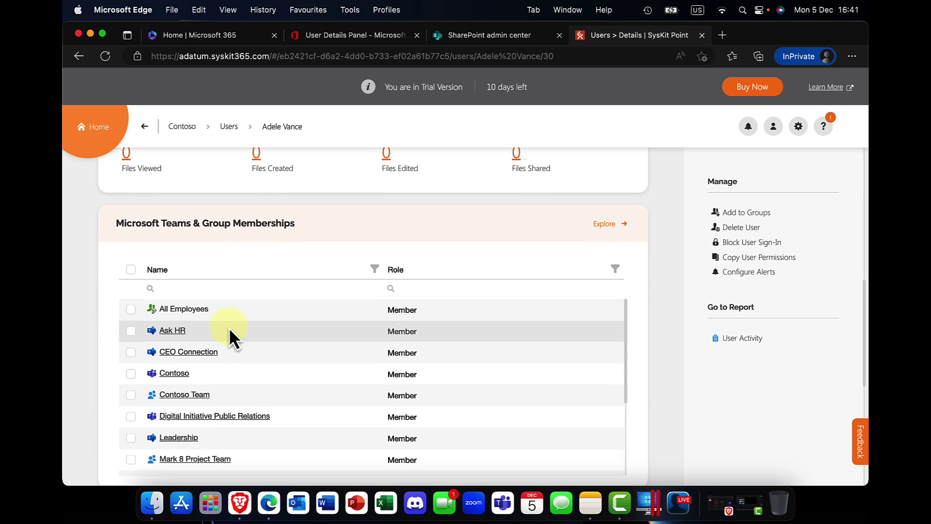
scroll(229, 327, "up", 1)
scroll(237, 269, "up", 5)
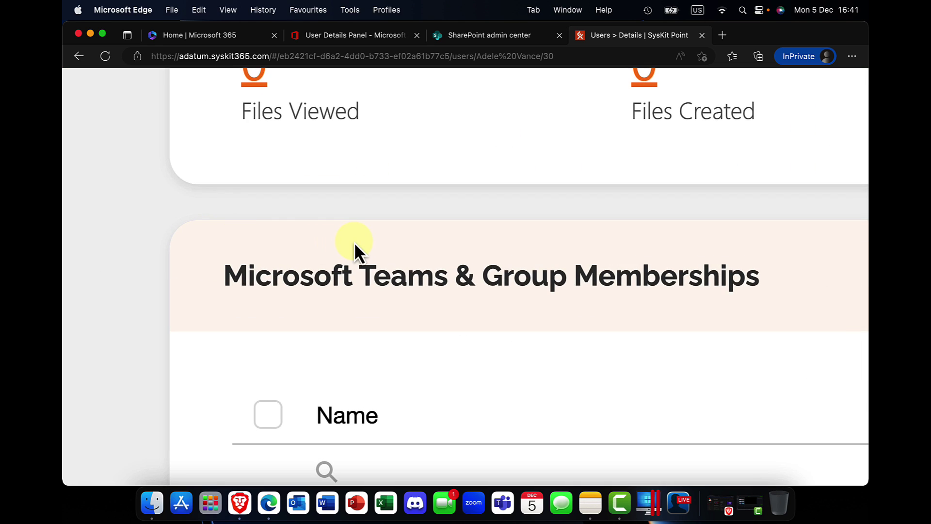
scroll(354, 242, "down", 5)
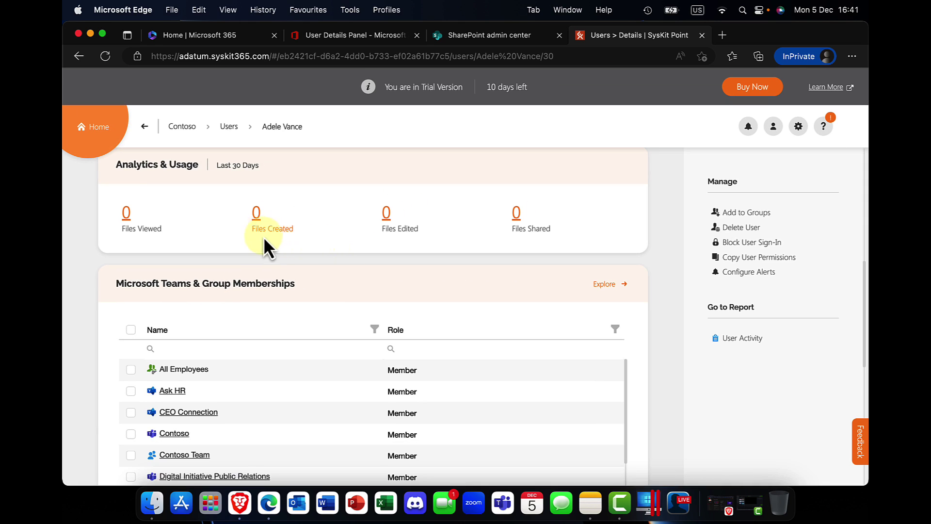
scroll(540, 247, "down", 3)
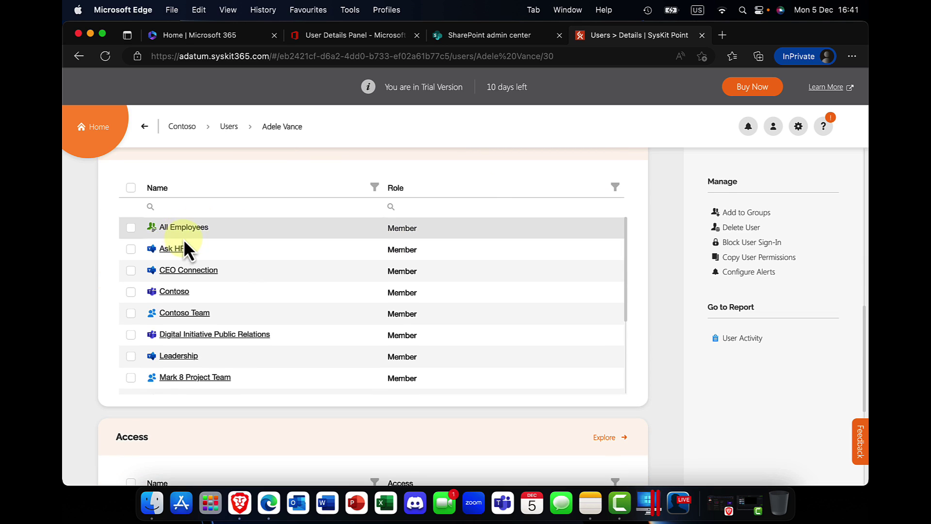
scroll(184, 250, "up", 1)
scroll(192, 250, "up", 1)
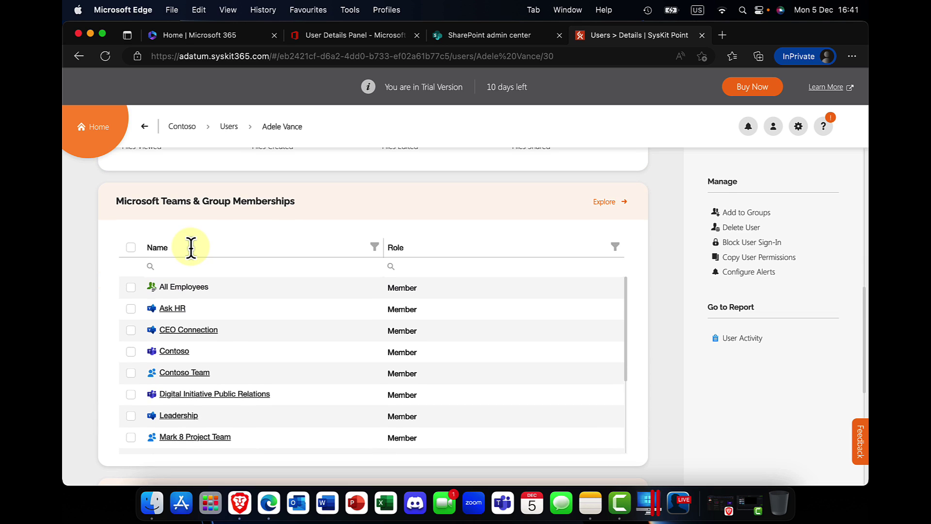
scroll(191, 249, "down", 2)
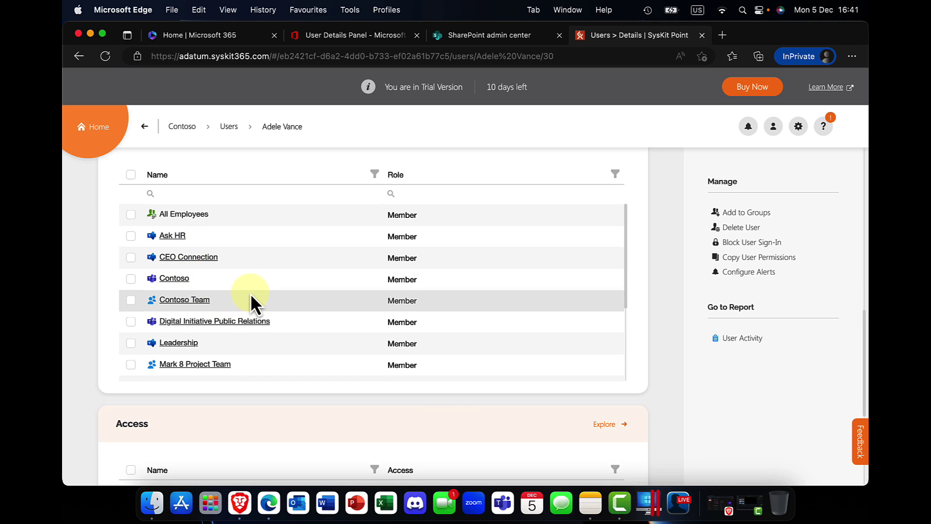
scroll(252, 291, "down", 2)
scroll(253, 291, "up", 2)
scroll(409, 330, "down", 4)
scroll(355, 432, "down", 4)
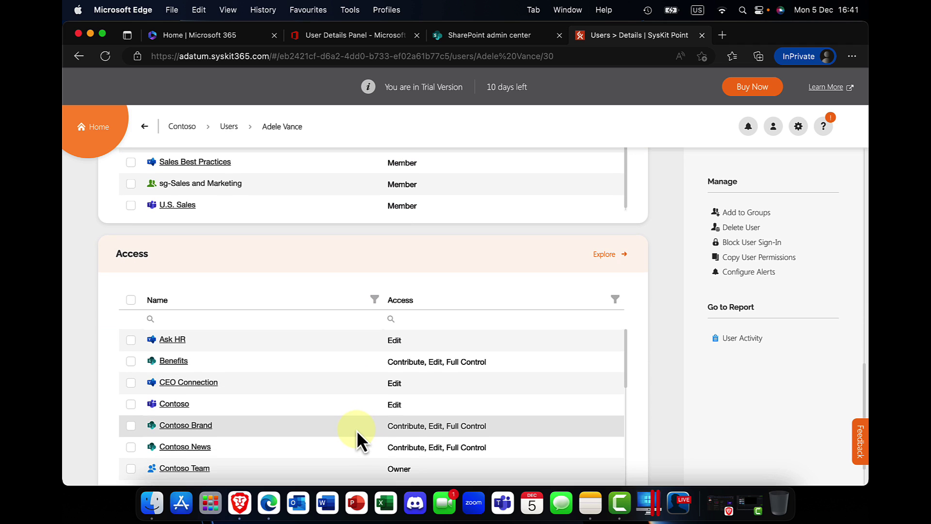
scroll(354, 429, "down", 3)
scroll(355, 427, "down", 1)
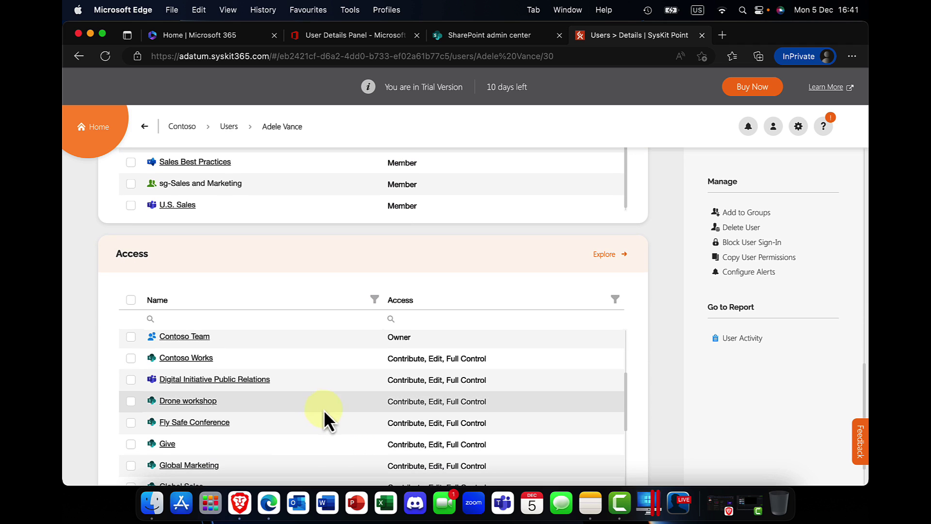
scroll(195, 400, "up", 4)
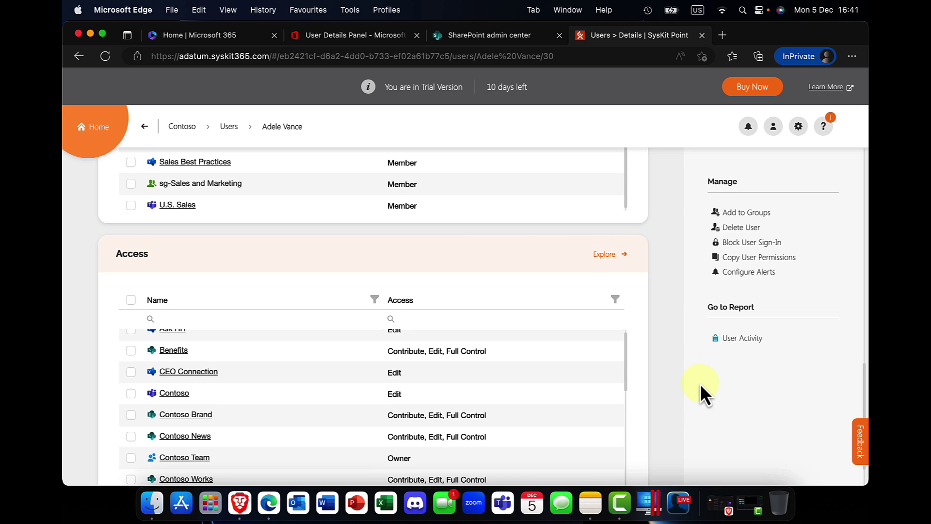
scroll(700, 383, "down", 2)
scroll(703, 384, "up", 10)
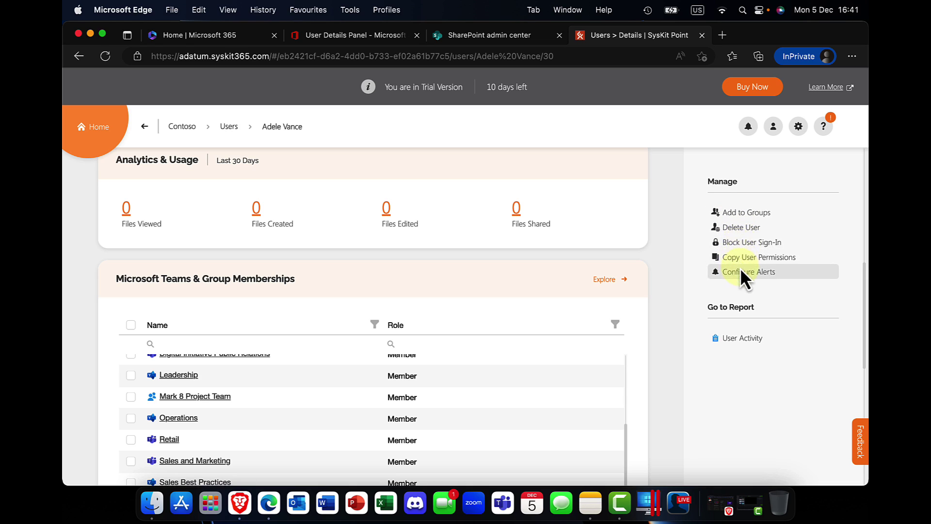
Step: Open the user's User Activity report of 4 actions and expand, then collapse, the first entry
left_click(733, 338)
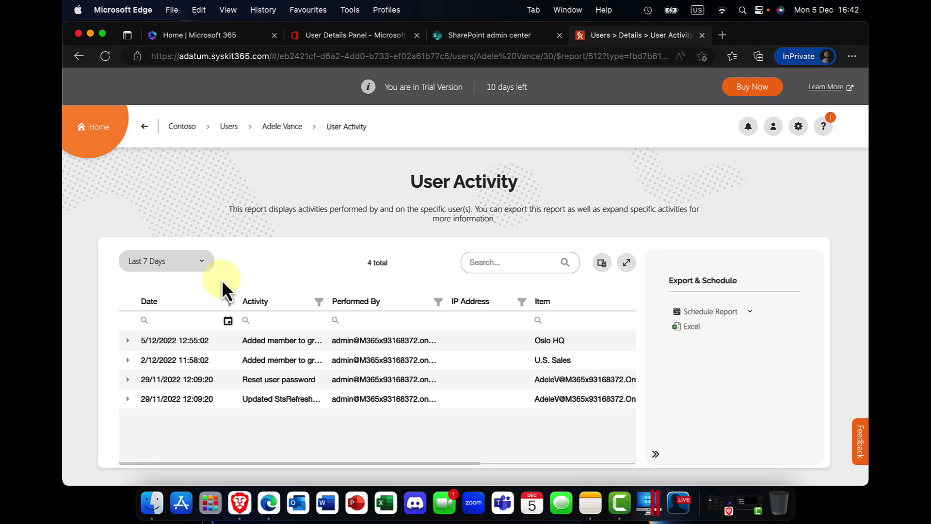
left_click(129, 339)
scroll(164, 327, "down", 1)
scroll(164, 329, "up", 1)
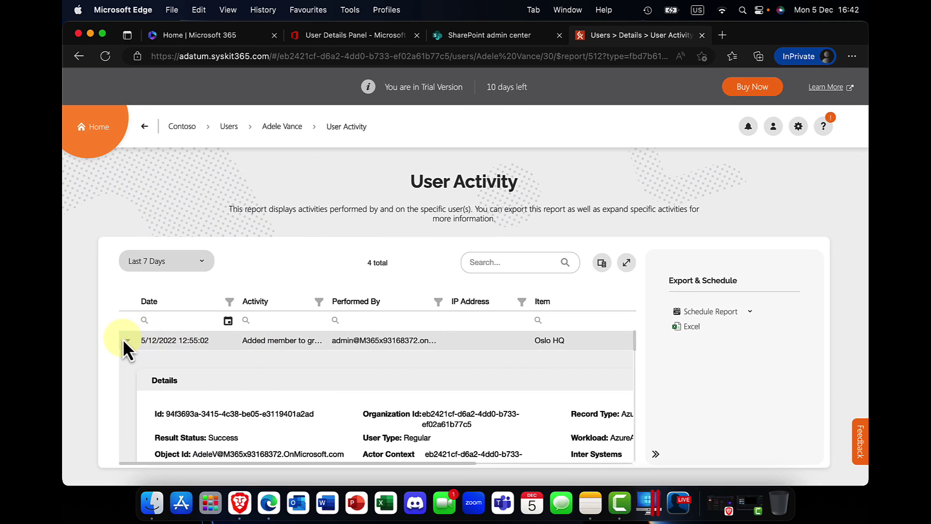
left_click(127, 340)
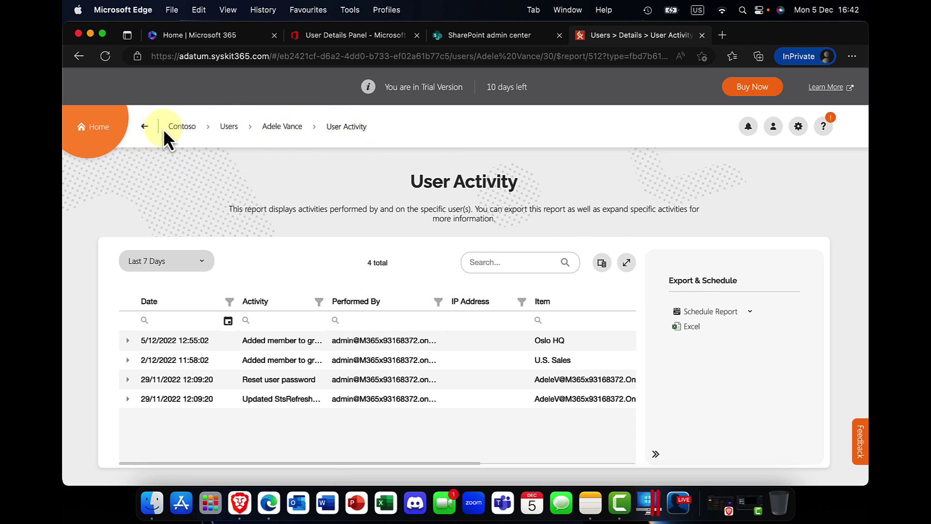
Step: Leave the user's details for the home page and open the Dashboard of inventory, sharing and storage summaries
left_click(142, 126)
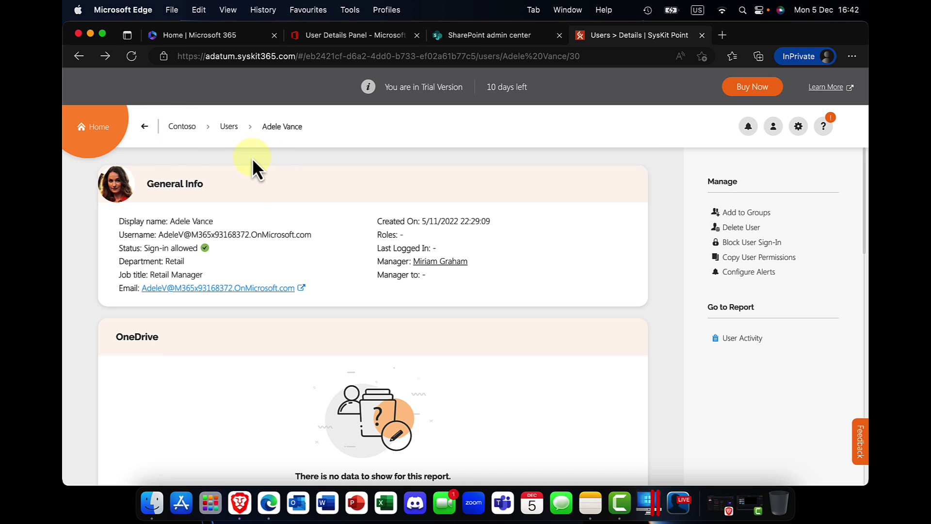
left_click(98, 124)
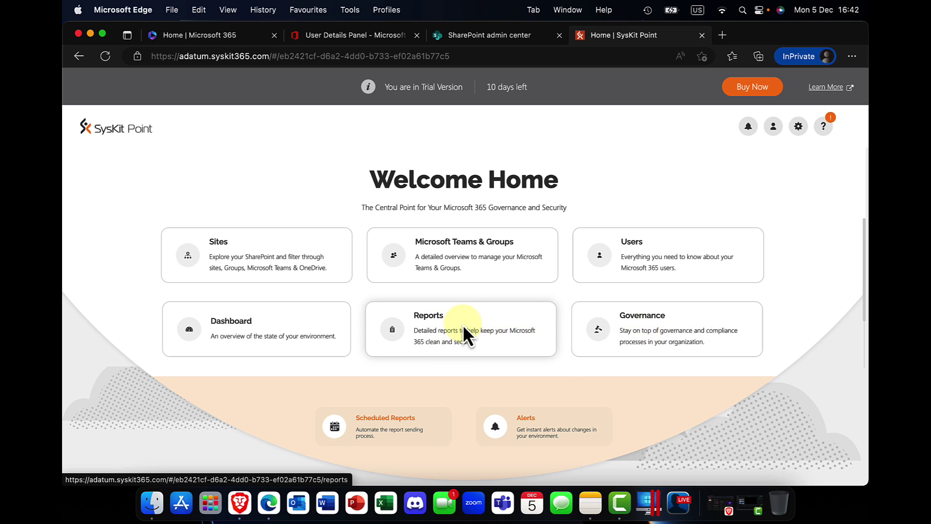
left_click(286, 332)
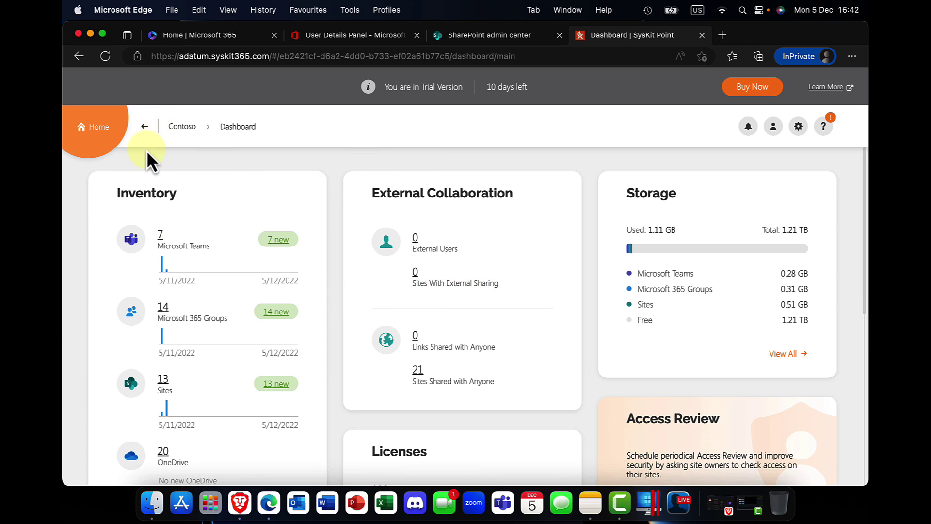
mouse_move(92, 129)
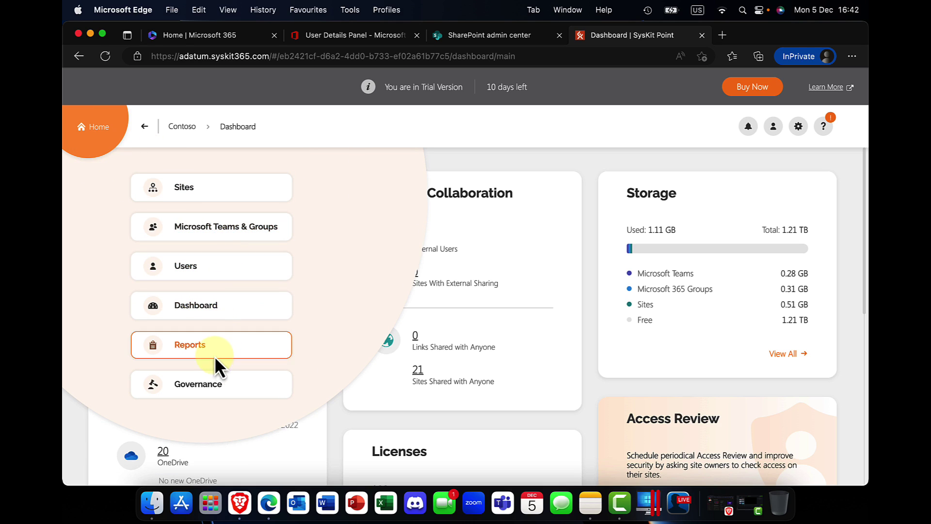
Step: From Report Center, start the Permissions Matrix report and browse its 54 sites with sharing settings
left_click(200, 352)
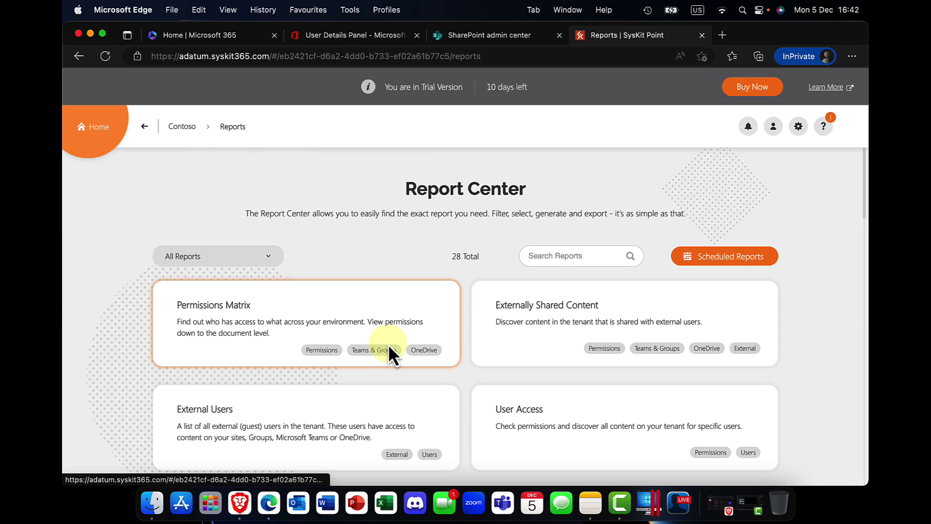
scroll(388, 344, "down", 3)
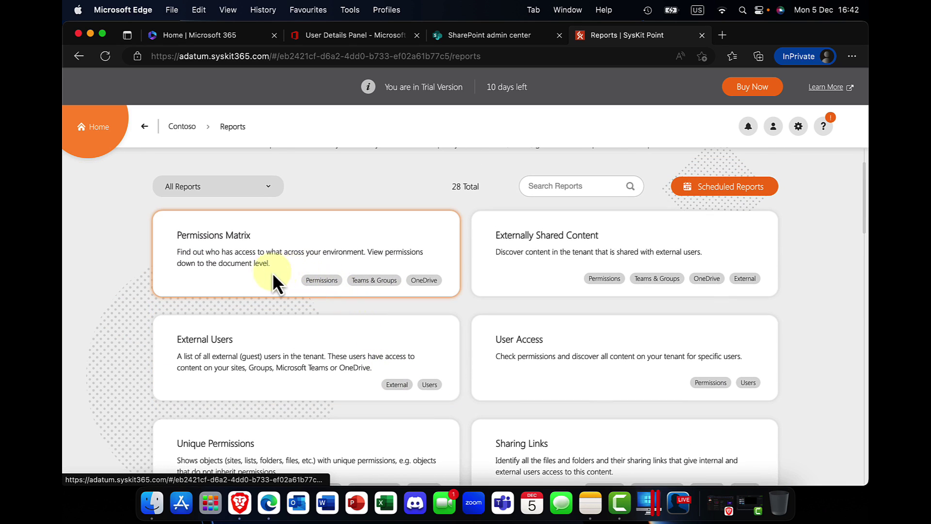
left_click(295, 250)
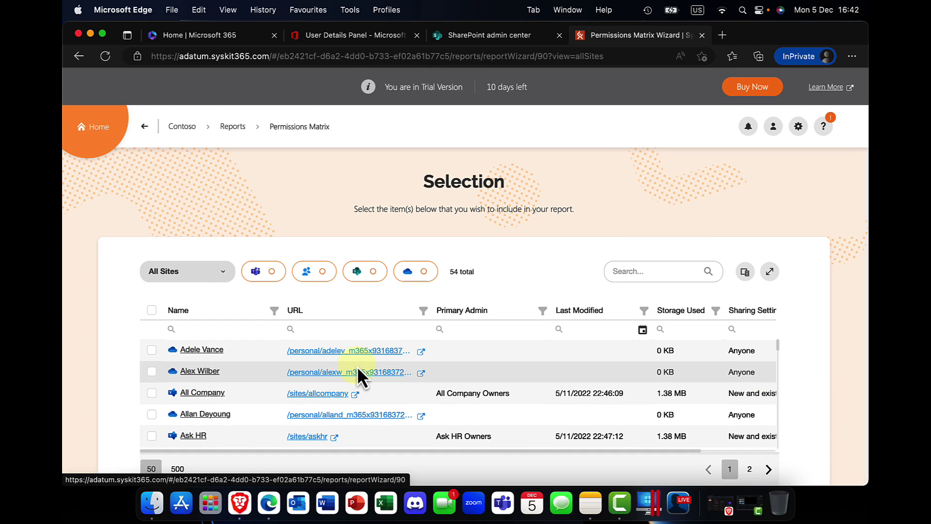
scroll(359, 366, "right", 3)
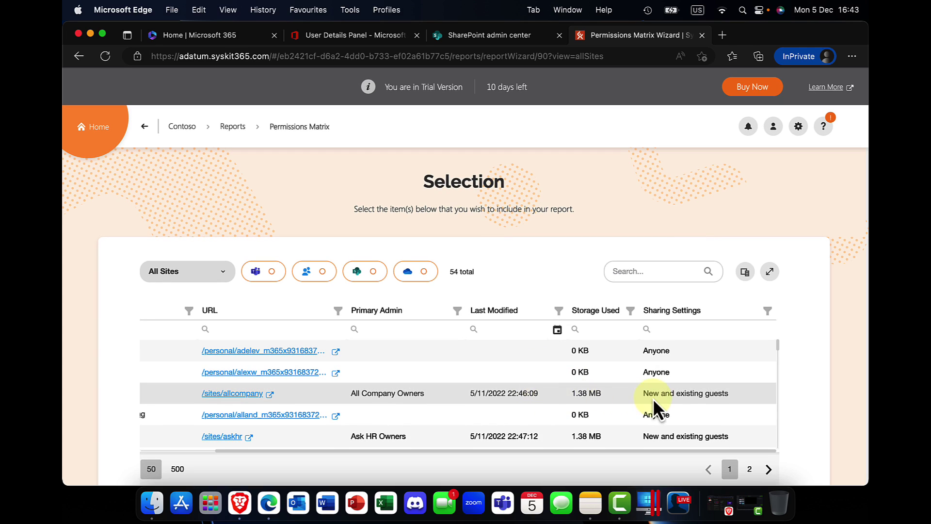
scroll(653, 398, "left", 5)
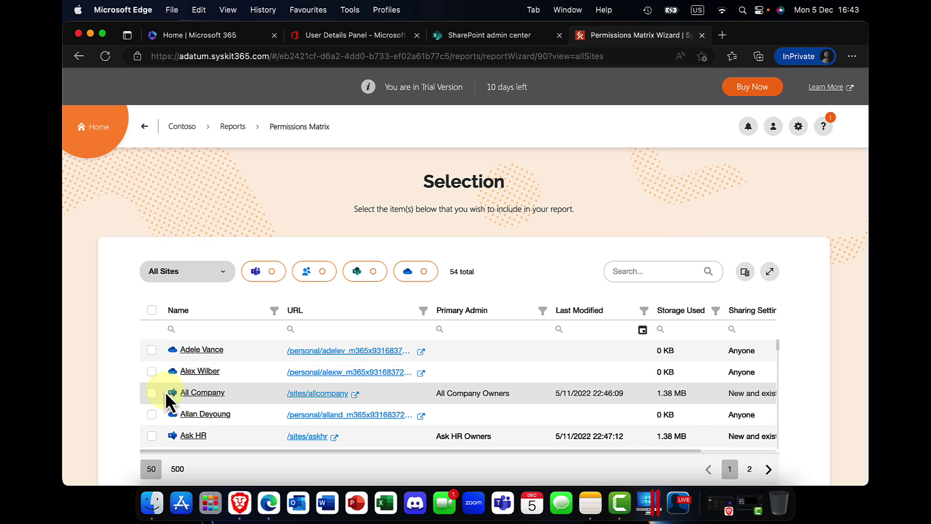
Step: Drill into the All Company site and hide the report options to view its Documents and Site Pages
left_click(203, 392)
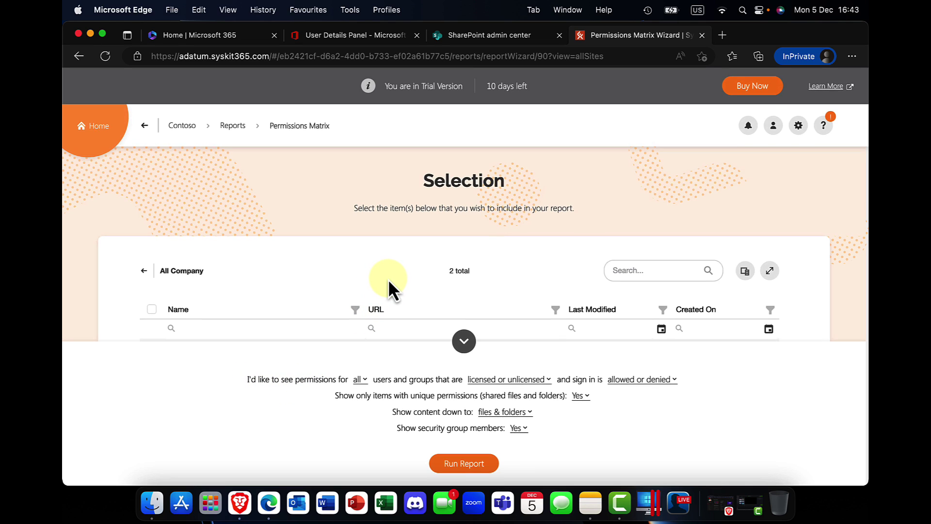
left_click(460, 343)
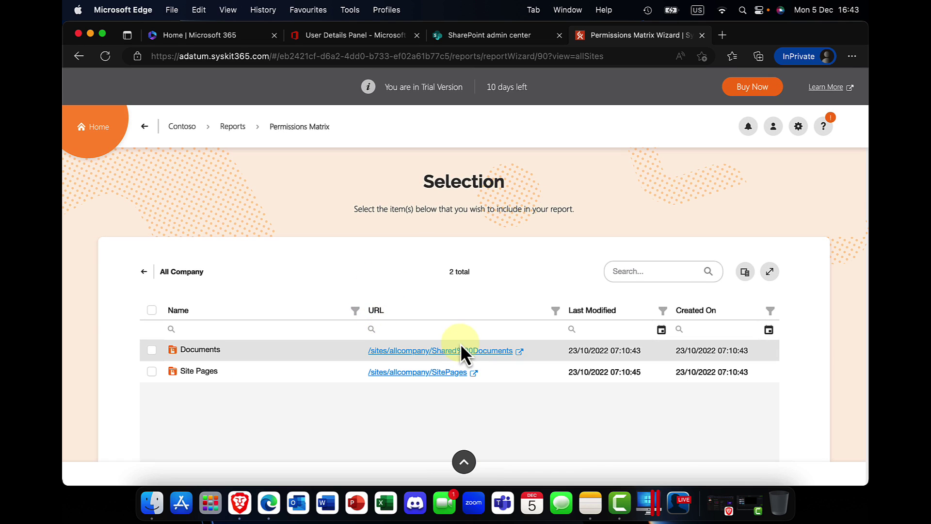
scroll(439, 345, "down", 1)
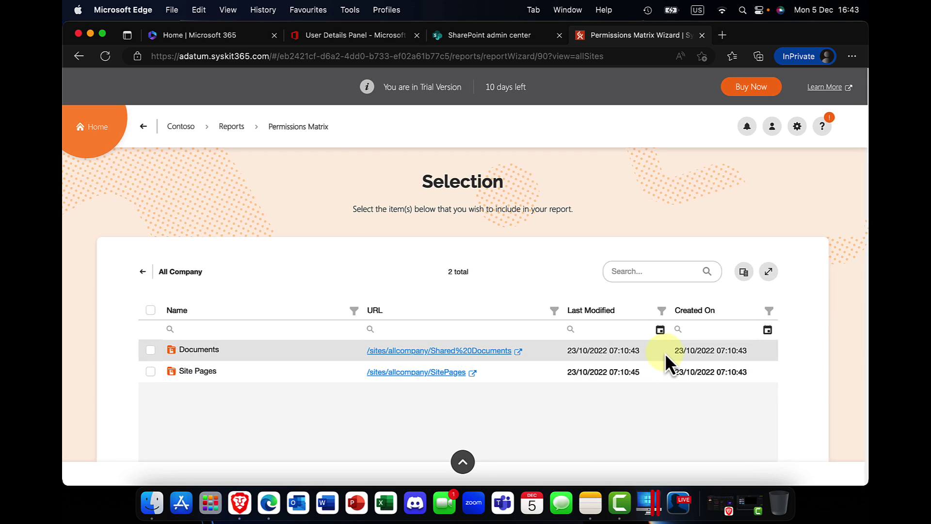
left_click(769, 271)
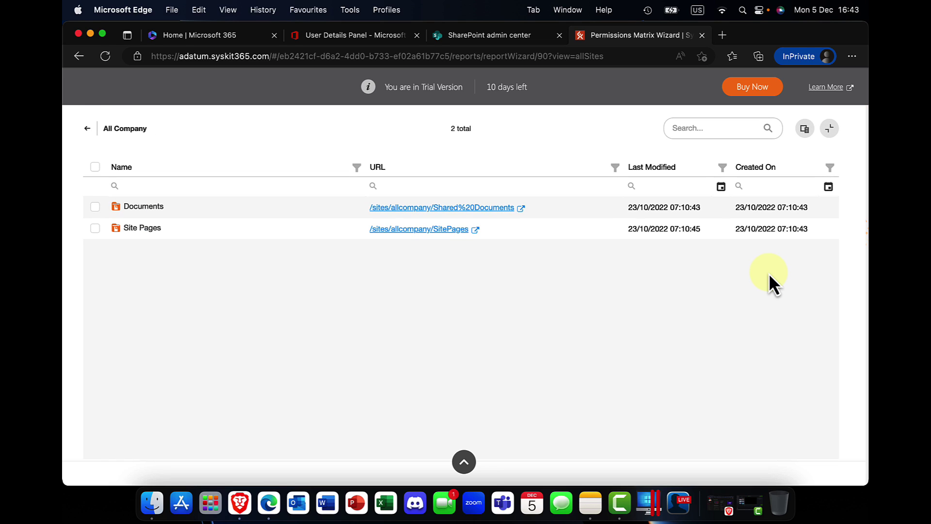
left_click(829, 129)
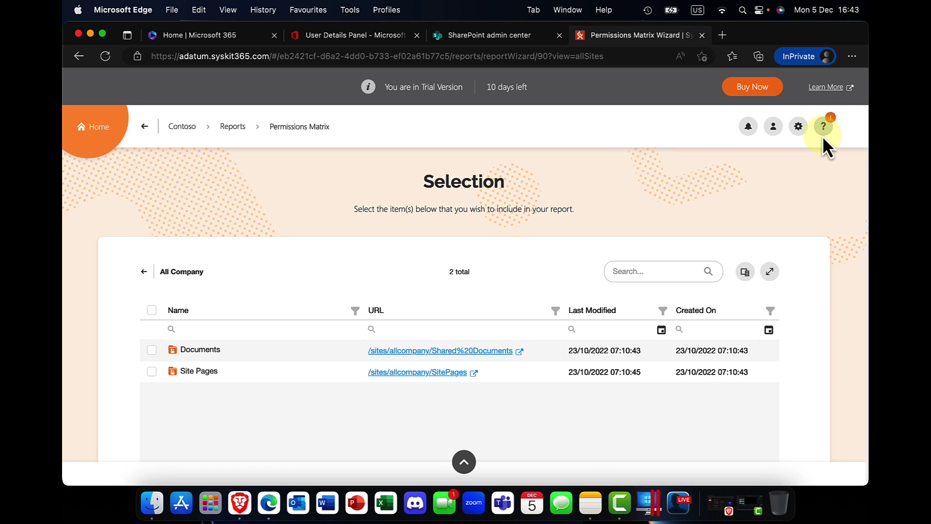
Step: Add the Object Type and Unique Permissions columns to the selection table
left_click(745, 272)
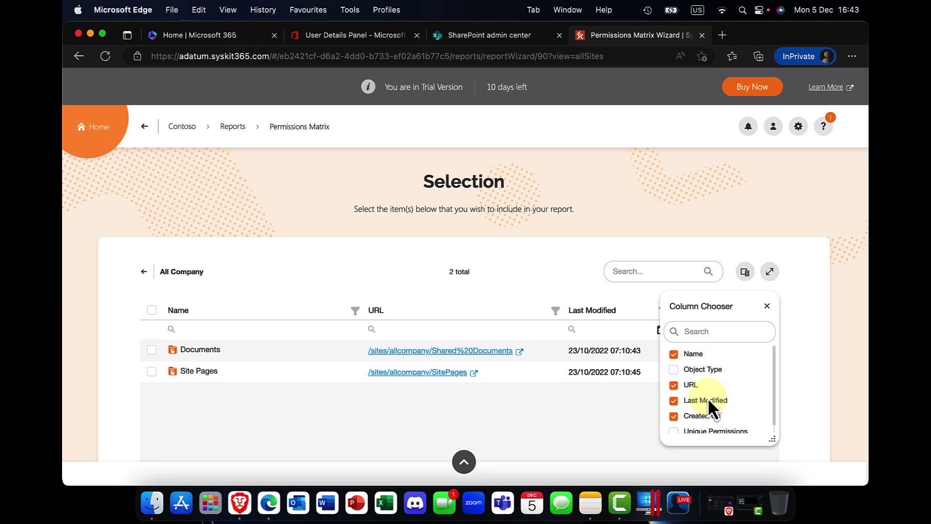
left_click(673, 370)
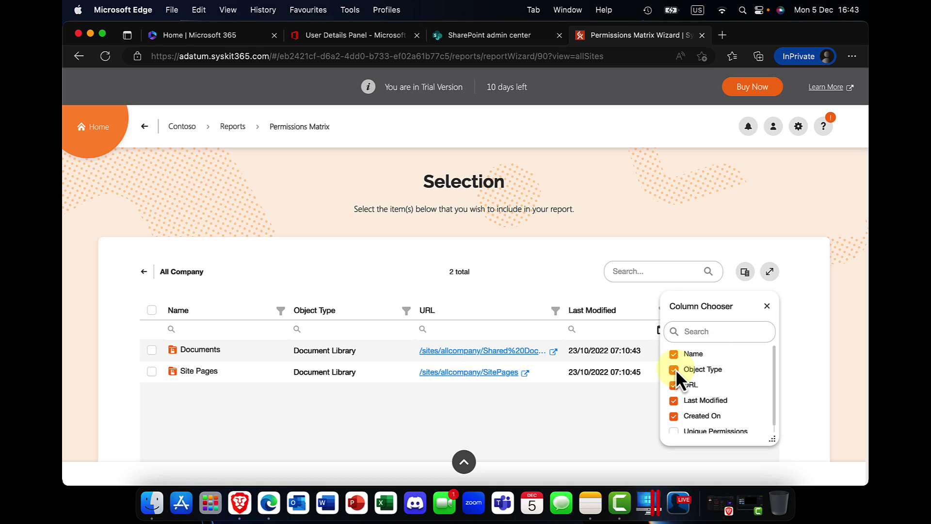
scroll(704, 391, "down", 1)
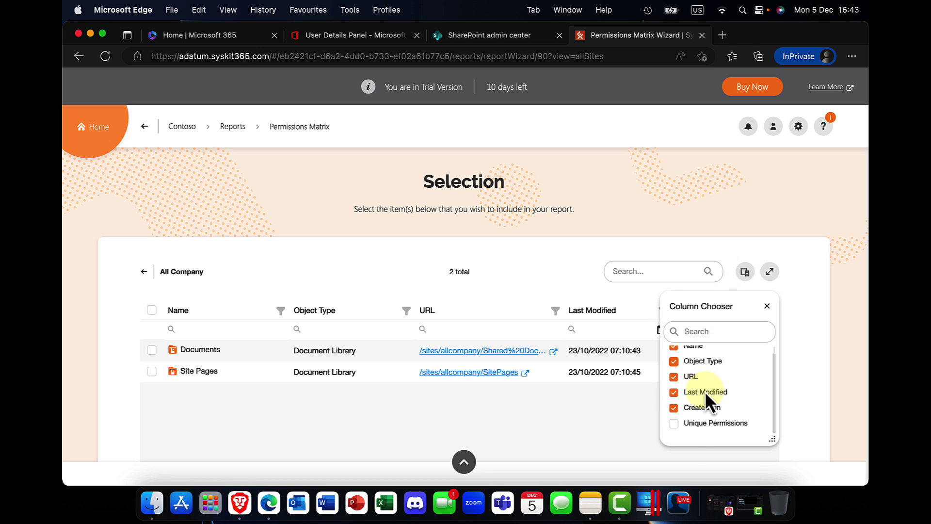
left_click(674, 423)
left_click(862, 363)
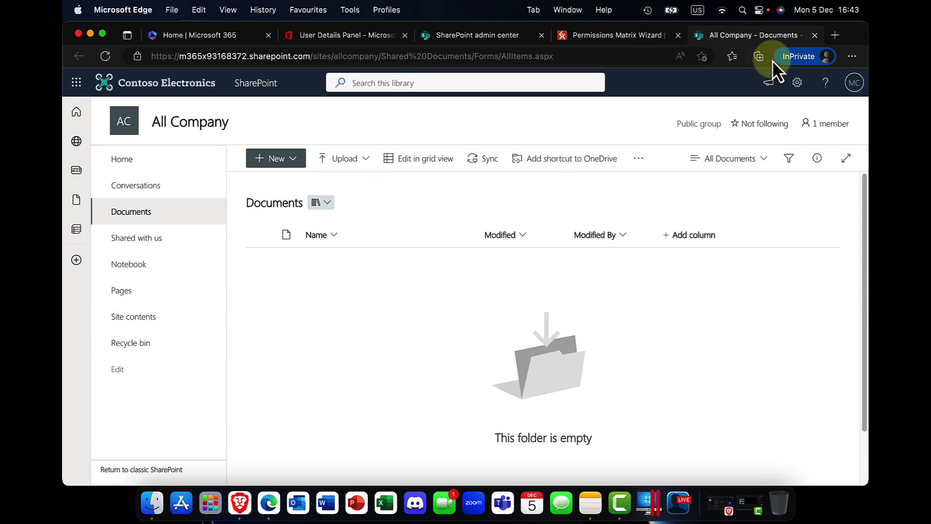
left_click(815, 34)
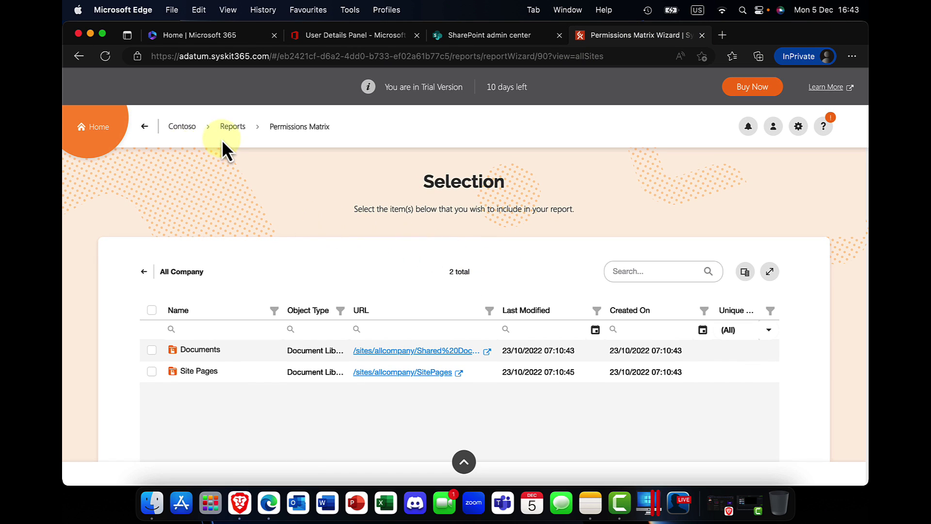
Step: Return to Report Center and start the User Access report, reviewing its 35 users' department and sign-in status
left_click(233, 127)
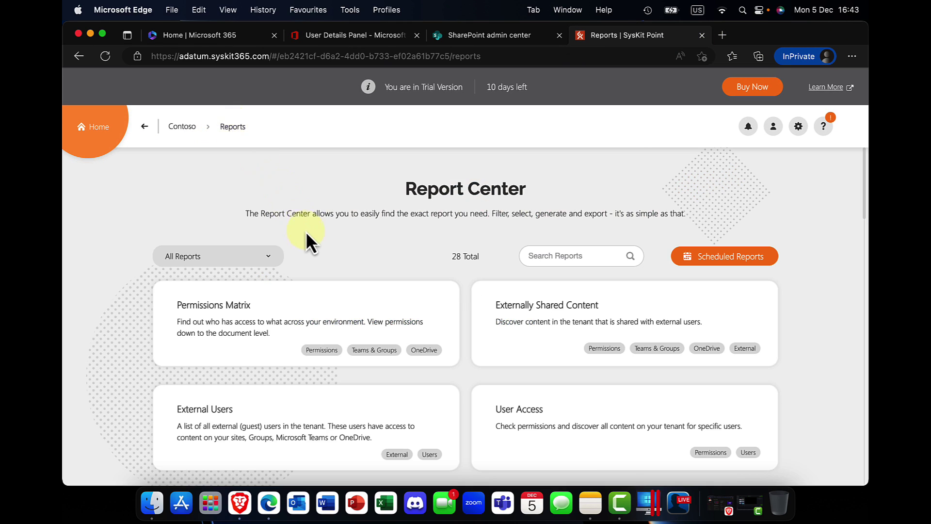
scroll(357, 261, "down", 5)
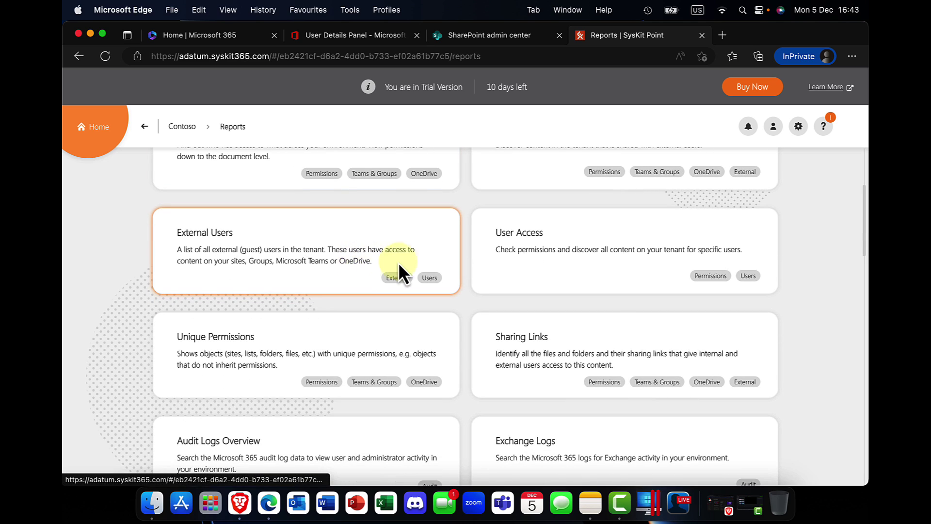
scroll(480, 260, "down", 4)
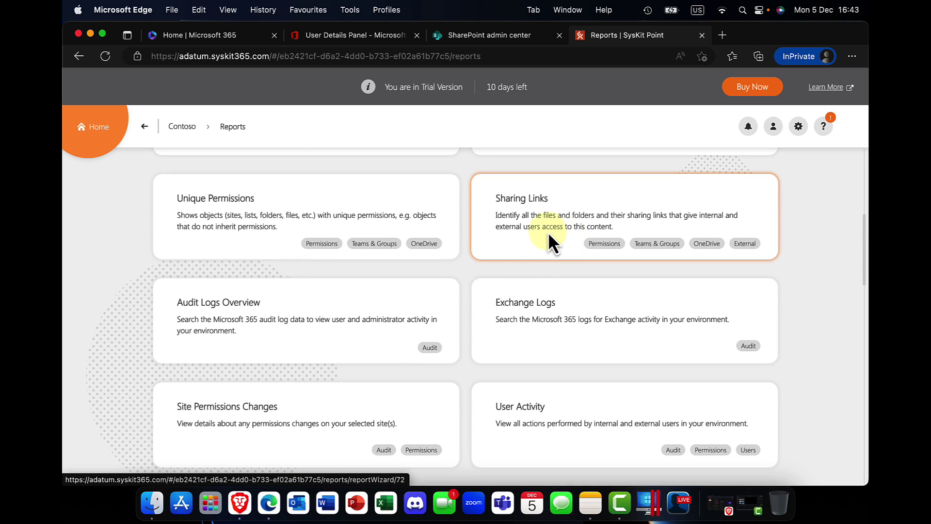
scroll(548, 232, "up", 5)
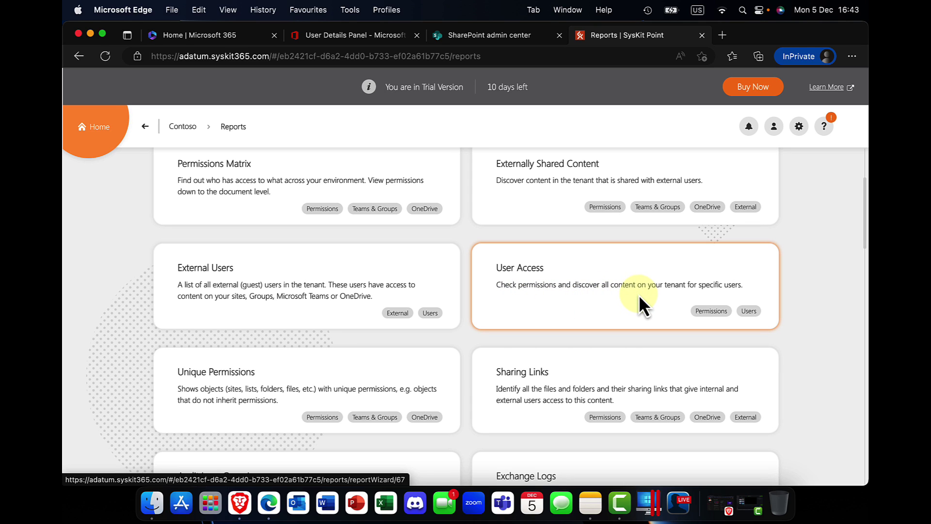
left_click(712, 309)
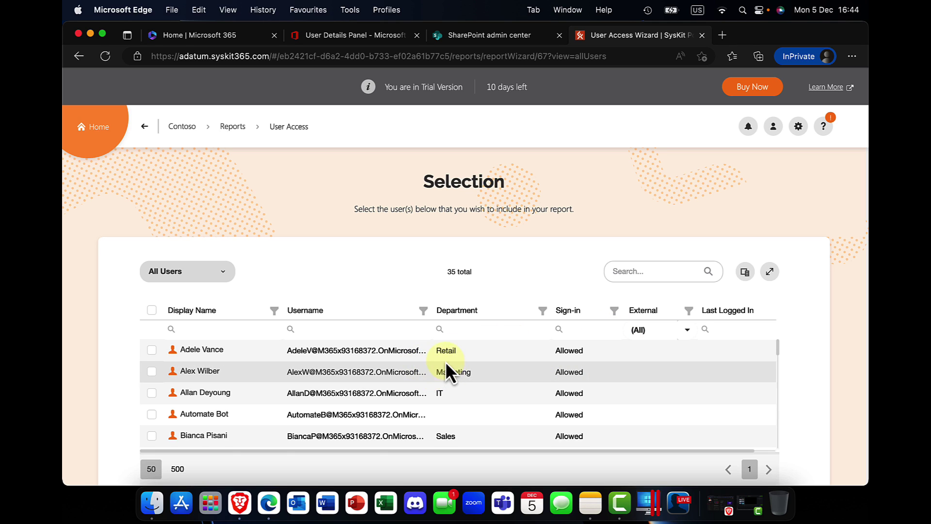
scroll(446, 365, "down", 5)
scroll(445, 361, "up", 5)
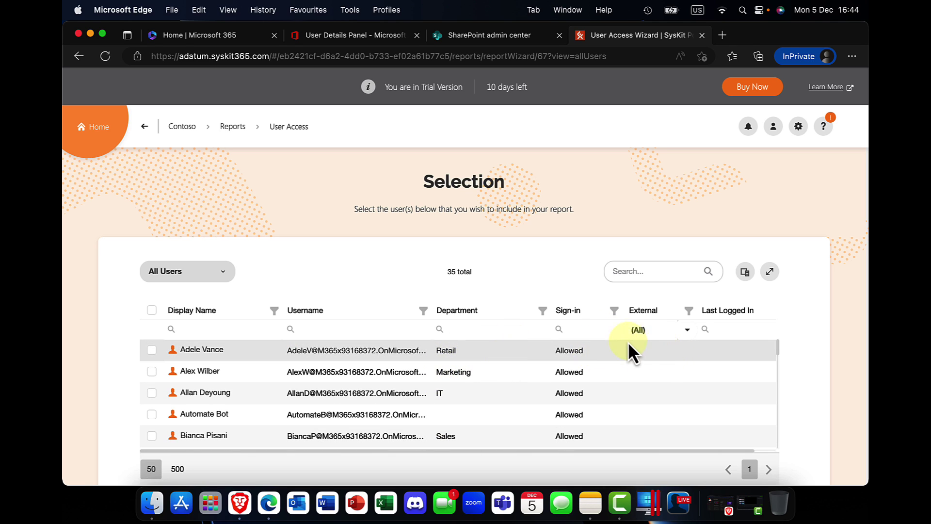
scroll(660, 373, "right", 1)
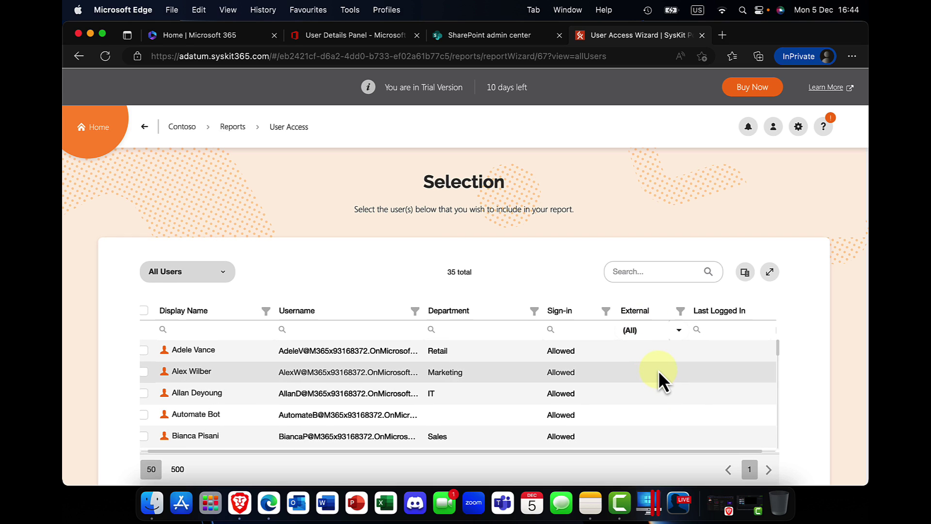
left_click(660, 280)
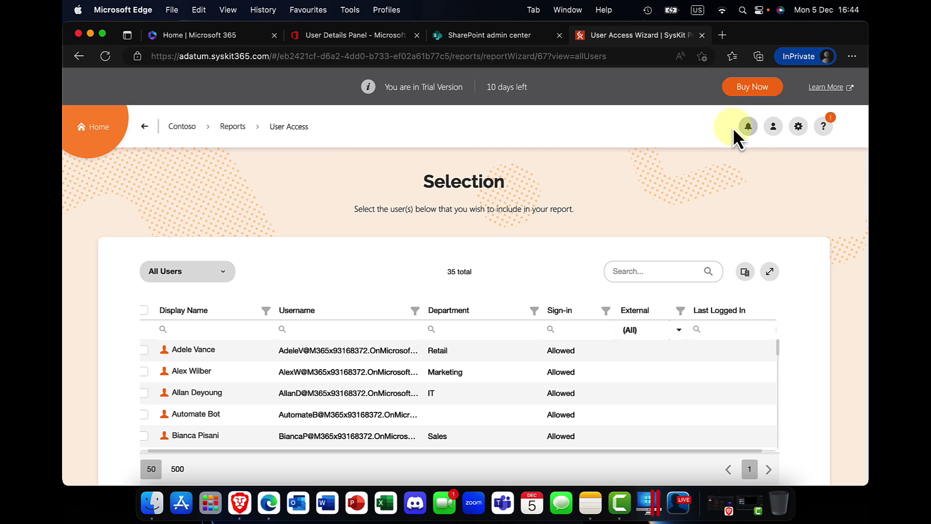
left_click(93, 126)
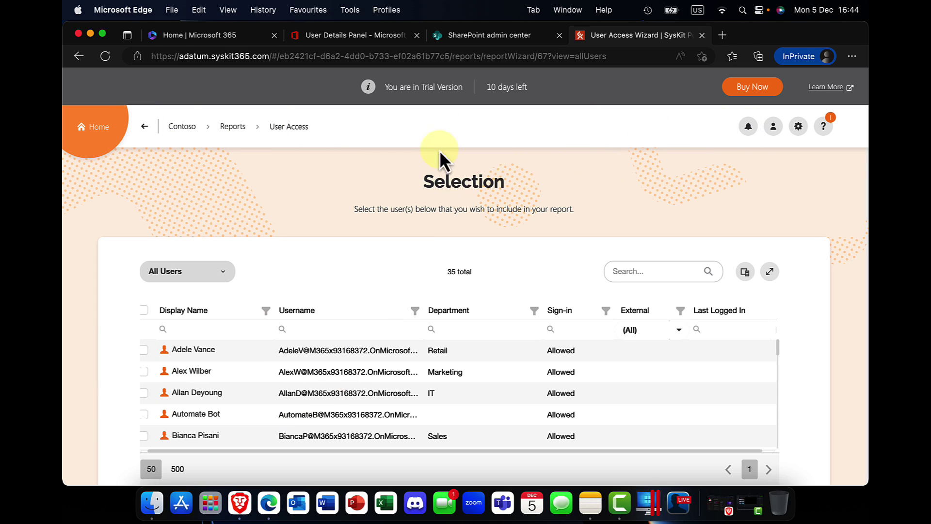
Step: Use the Contoso breadcrumb to go back to the Welcome Home page
left_click(181, 126)
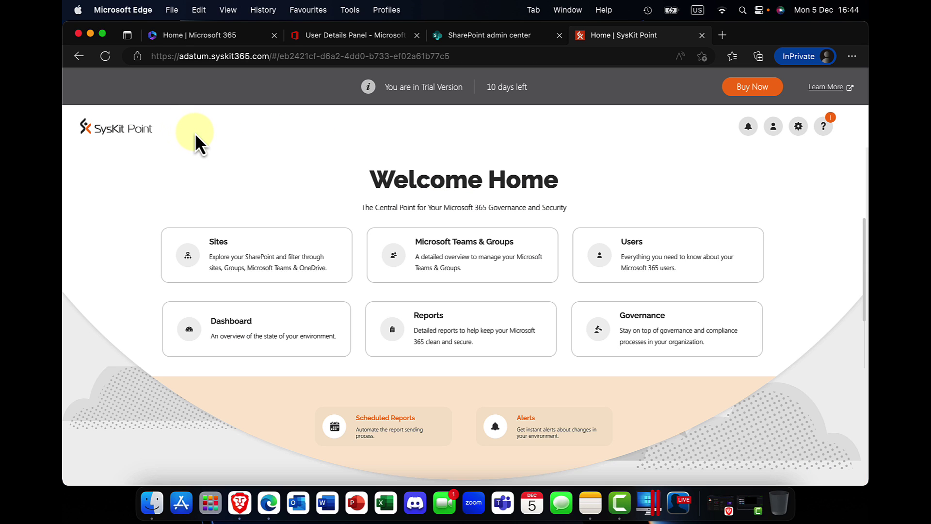